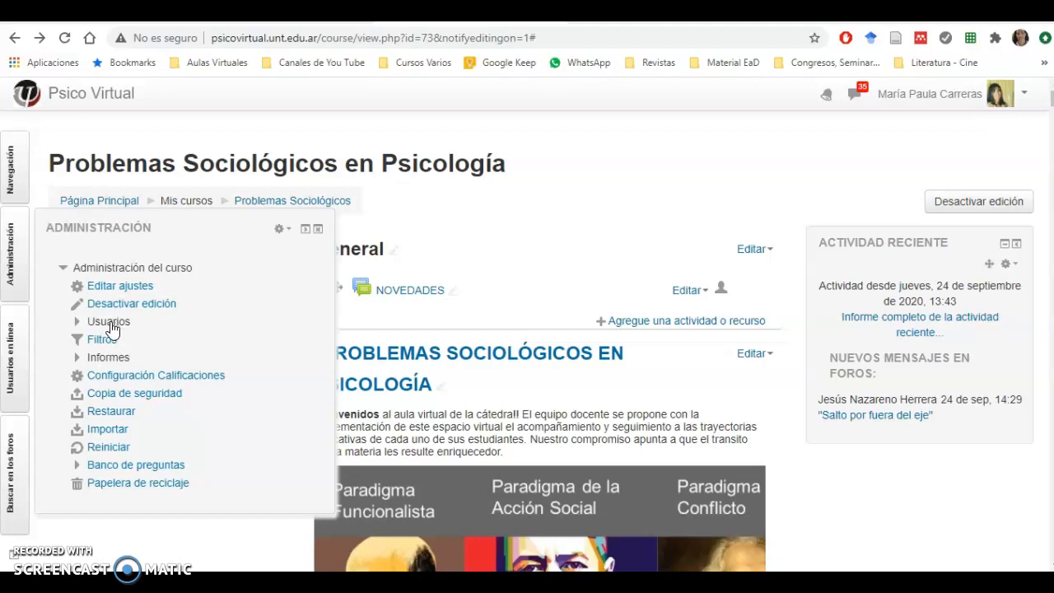
Step: Open the group management page for the Problemas Sociológicos en Psicología course
left_click(13, 265)
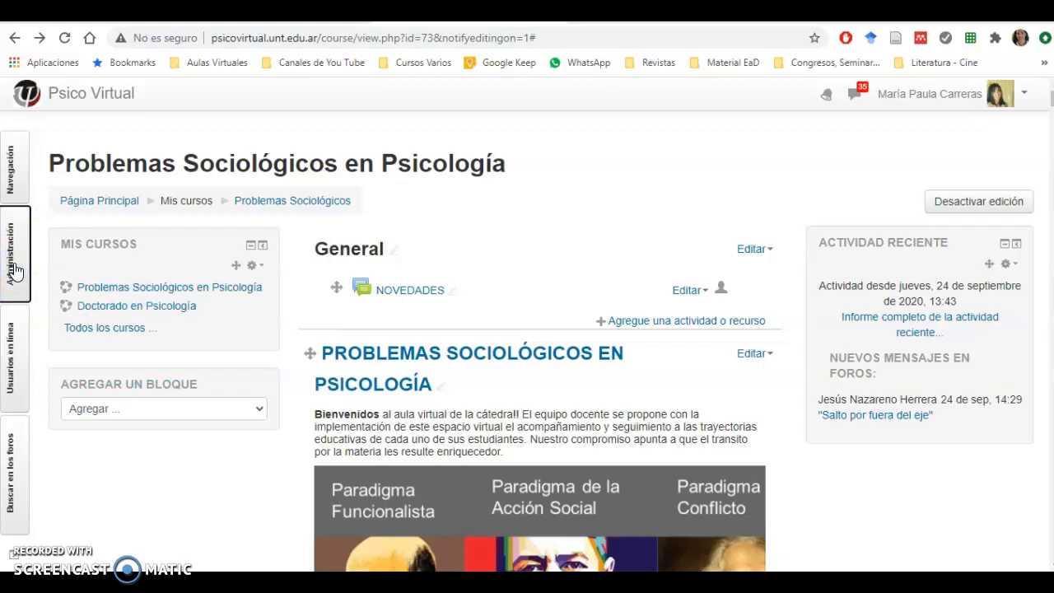
left_click(16, 285)
left_click(15, 279)
left_click(13, 273)
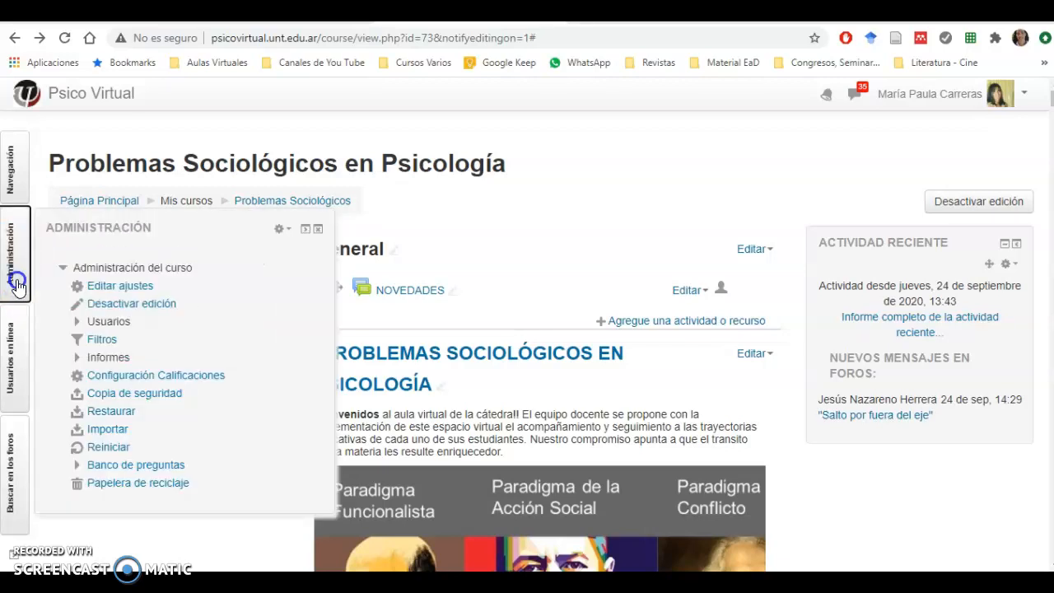
left_click(108, 322)
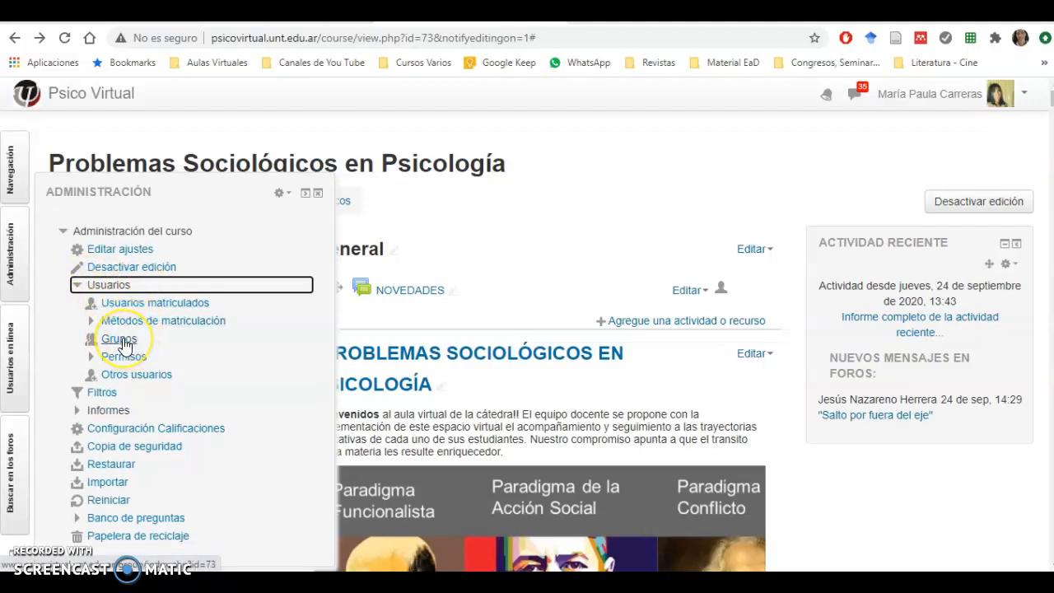
left_click(120, 339)
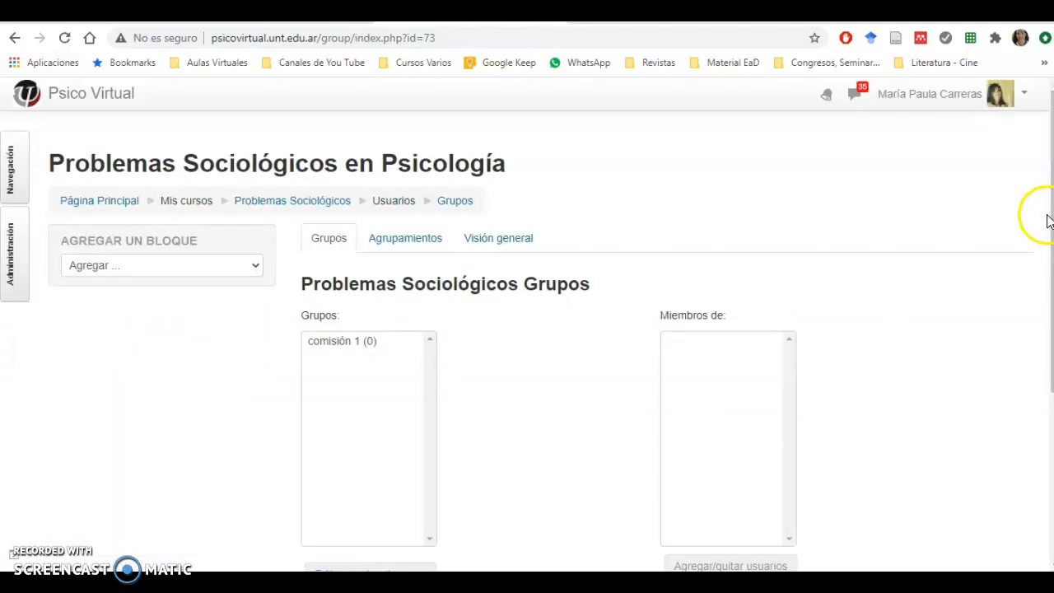
Step: Create a new course group named "Comisión 2" and save it
left_click_drag(1050, 238, 1046, 276)
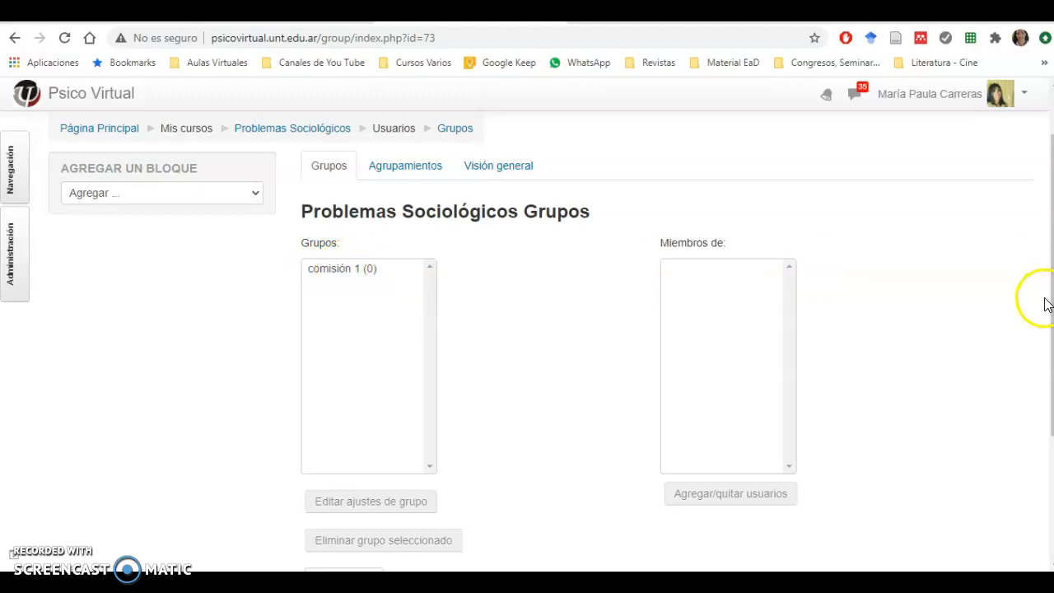
left_click_drag(1045, 306, 1043, 370)
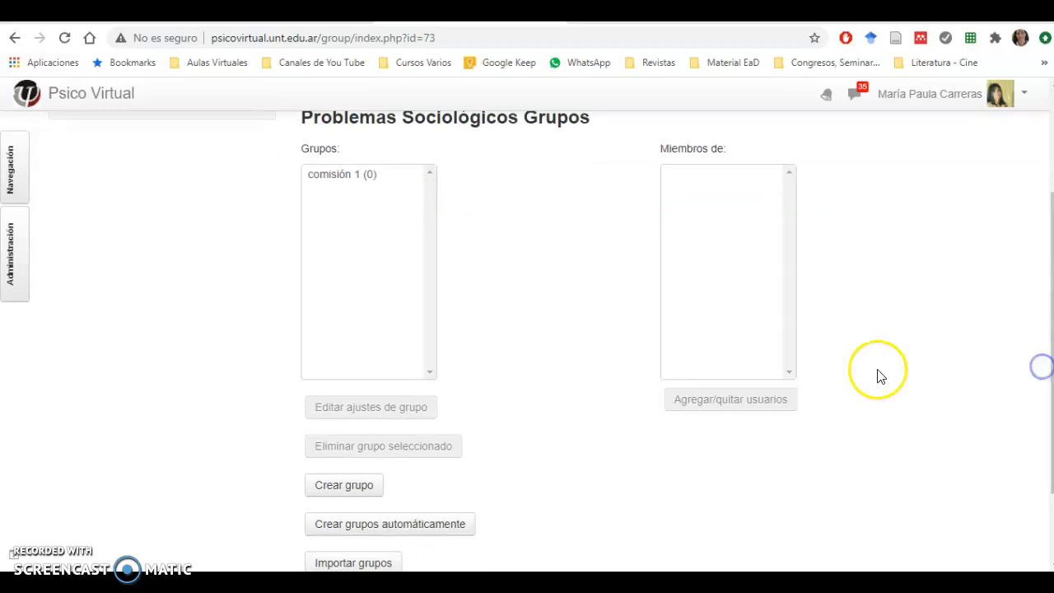
left_click(336, 492)
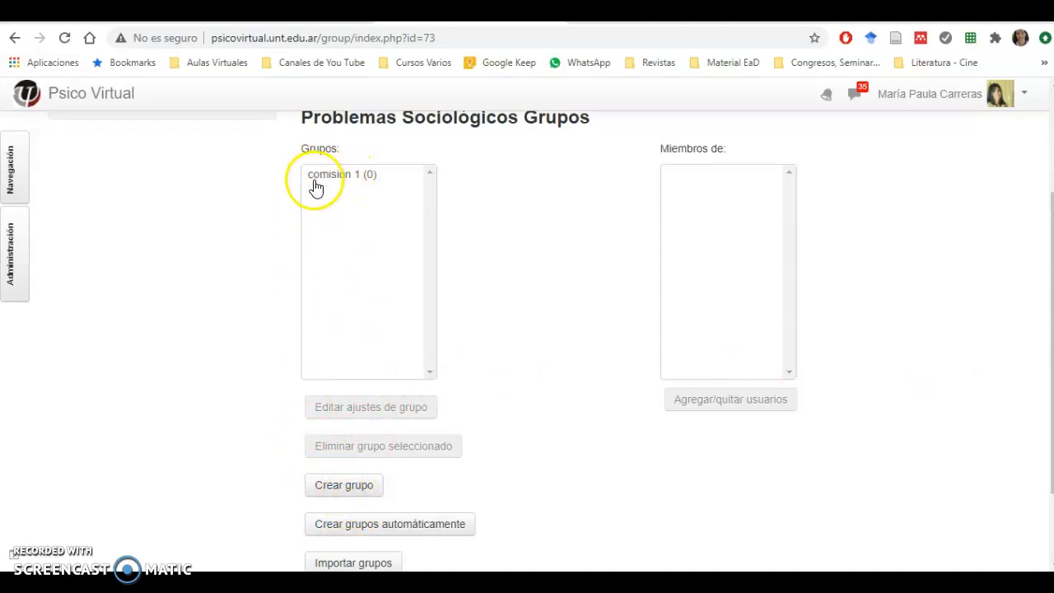
left_click(340, 489)
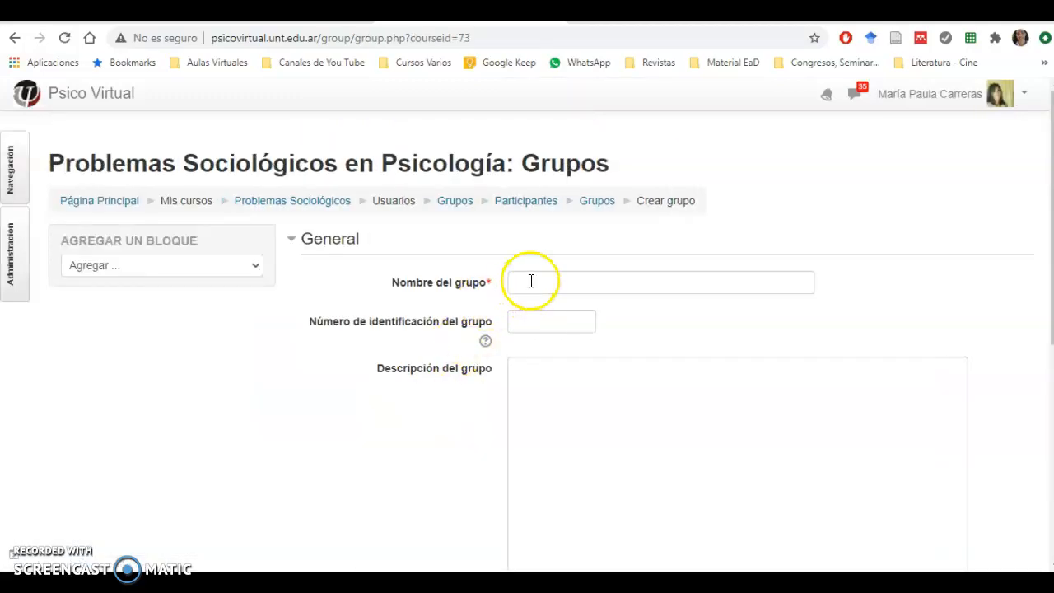
left_click(531, 280)
type("Comisi")
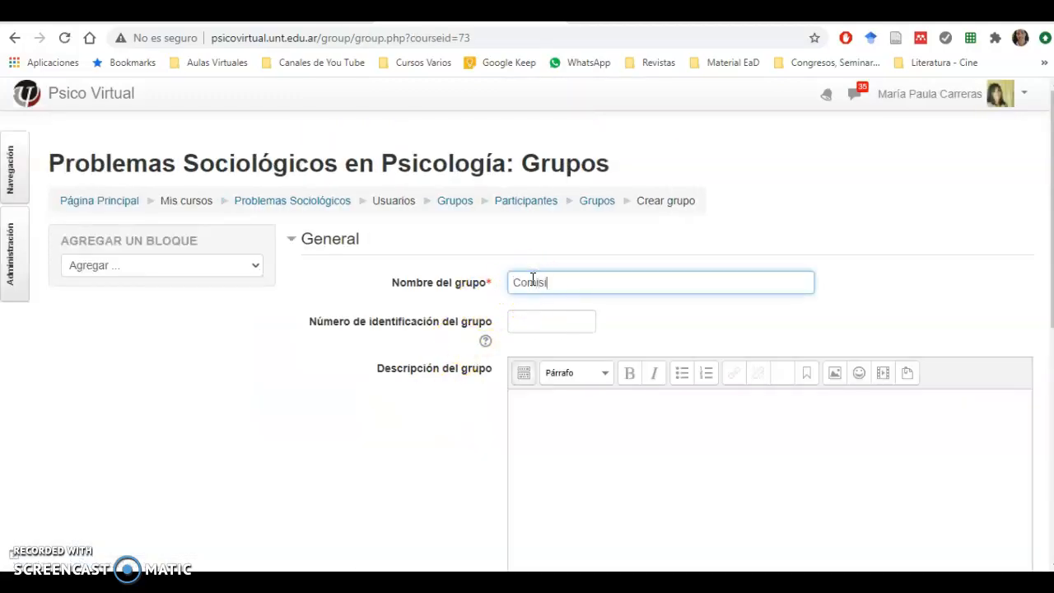
type("ón 2")
left_click_drag(1049, 277, 1045, 482)
left_click(566, 494)
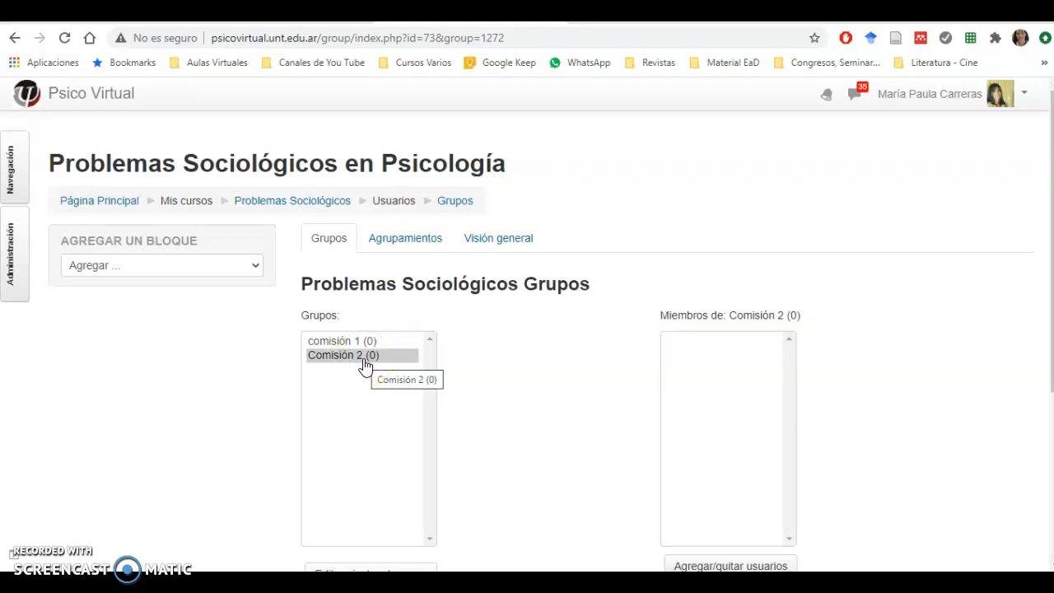
Step: Create another course group named "Comisión 10" and save it
left_click_drag(1039, 293, 1050, 377)
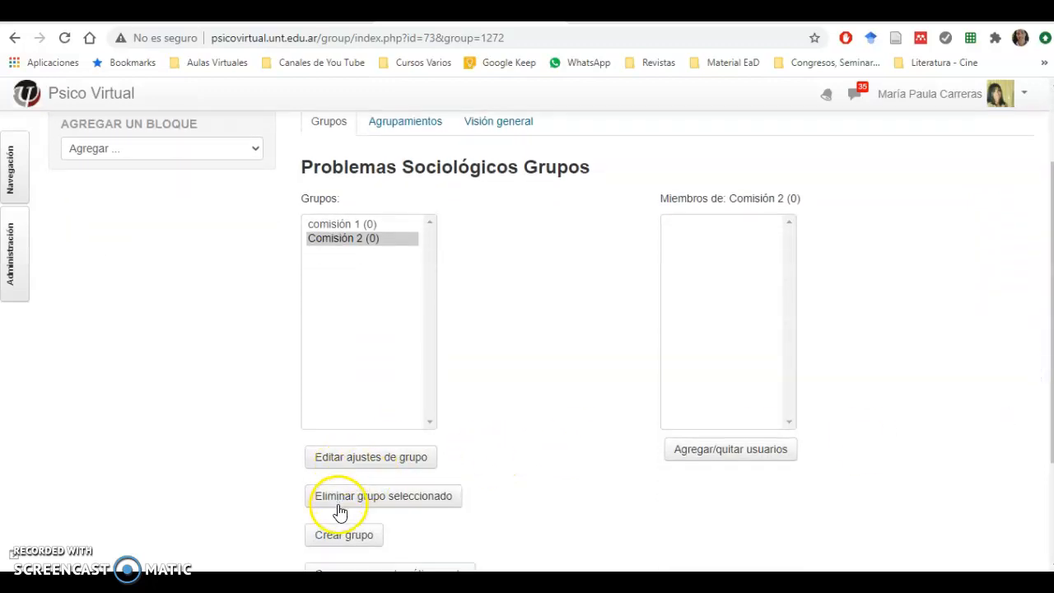
left_click(344, 535)
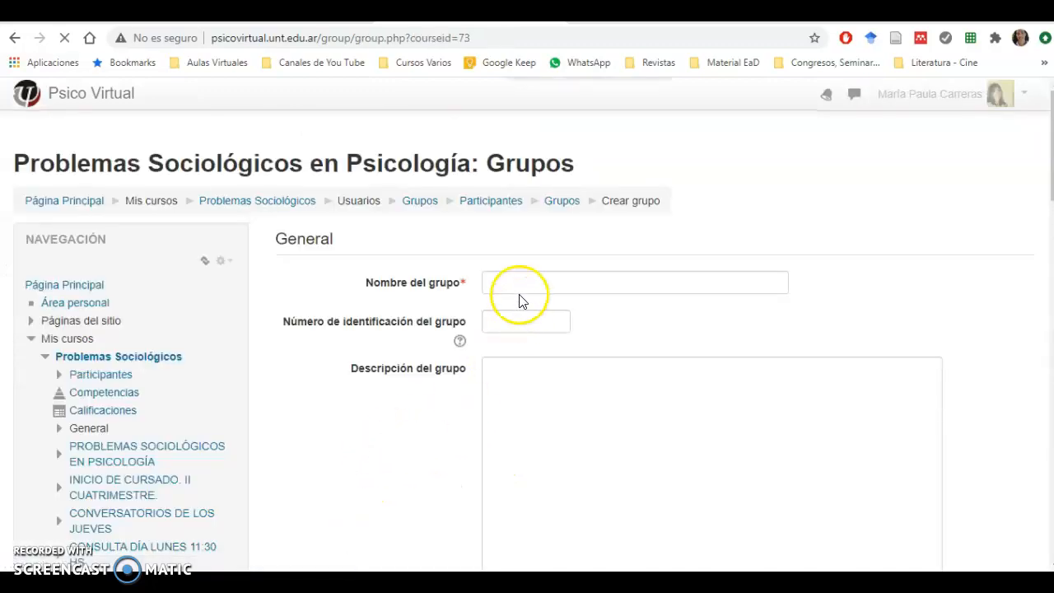
left_click(517, 284)
type("C")
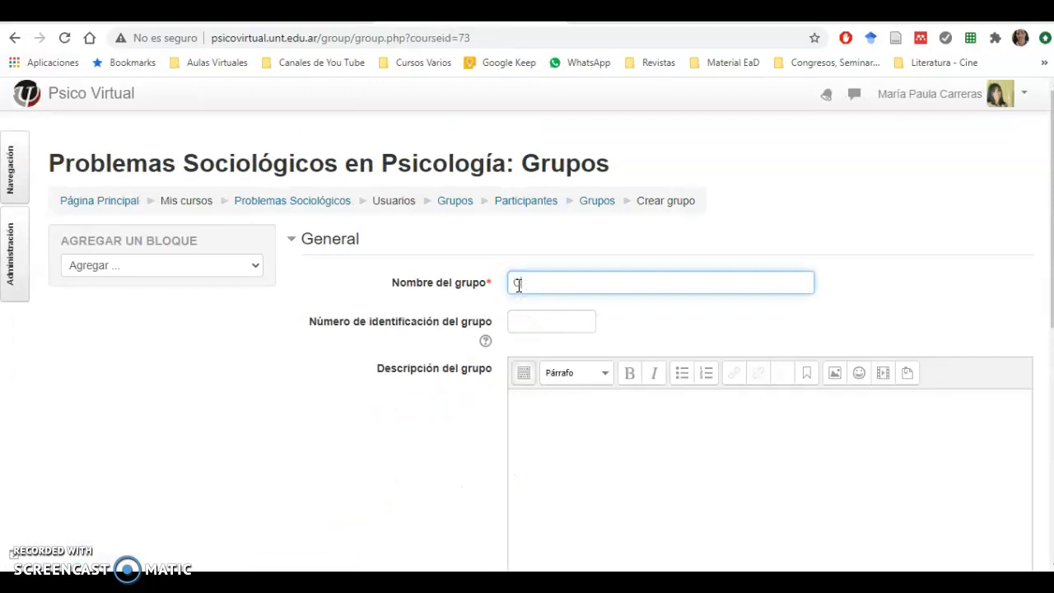
type("omisión 10")
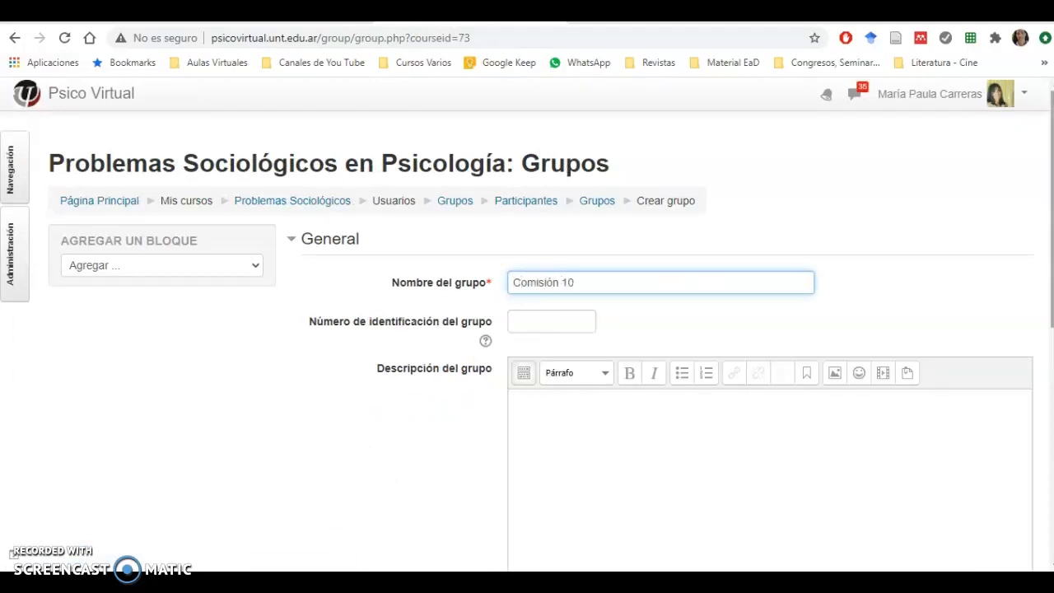
scroll(515, 533, "down", 5)
left_click(601, 509)
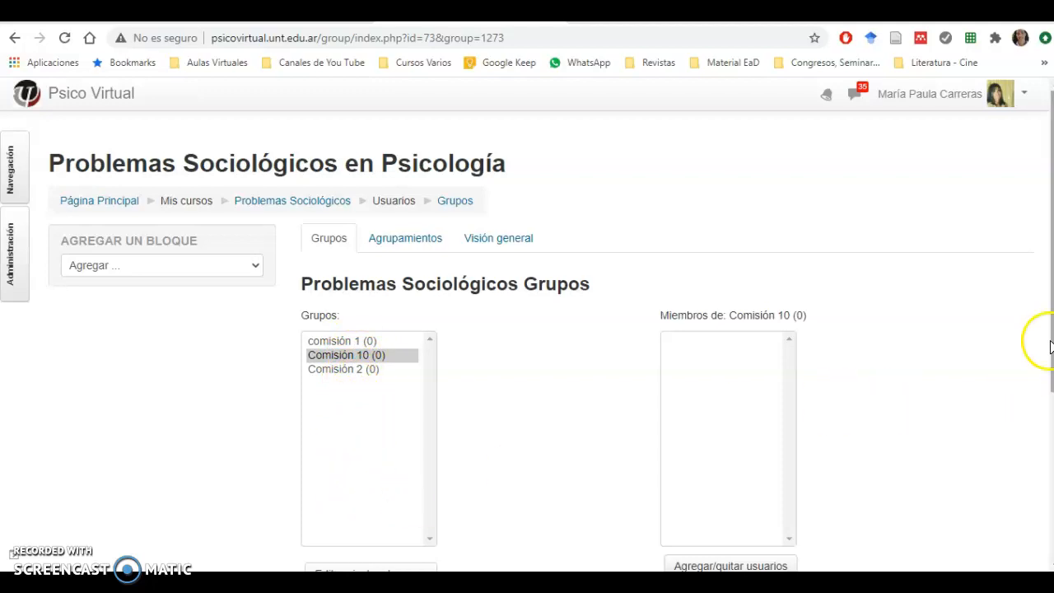
Step: Select the group "comisión 1" and open its page for adding or removing users
left_click_drag(1049, 363, 1044, 424)
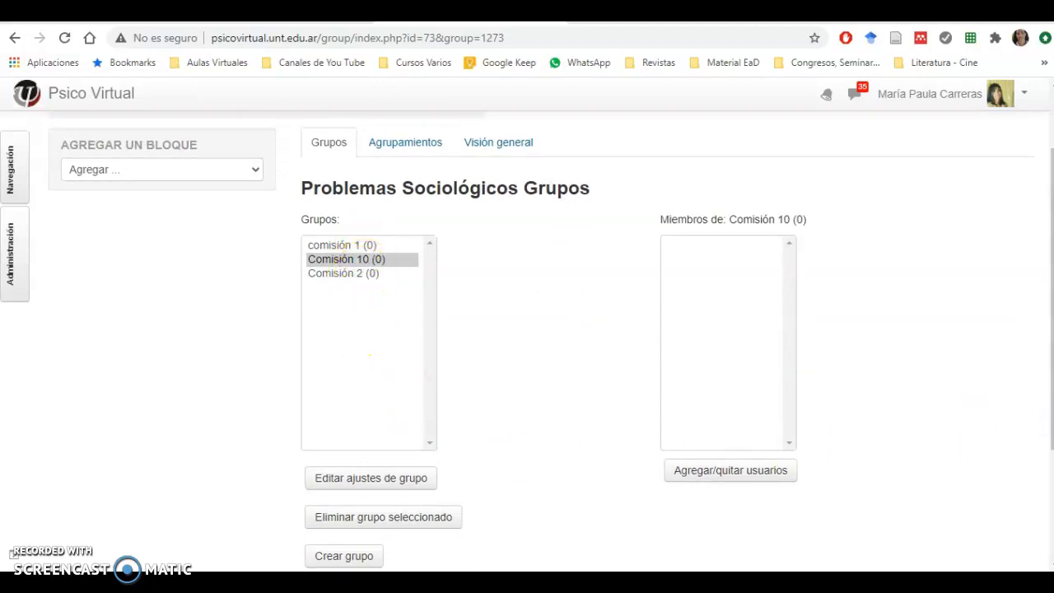
left_click(336, 263)
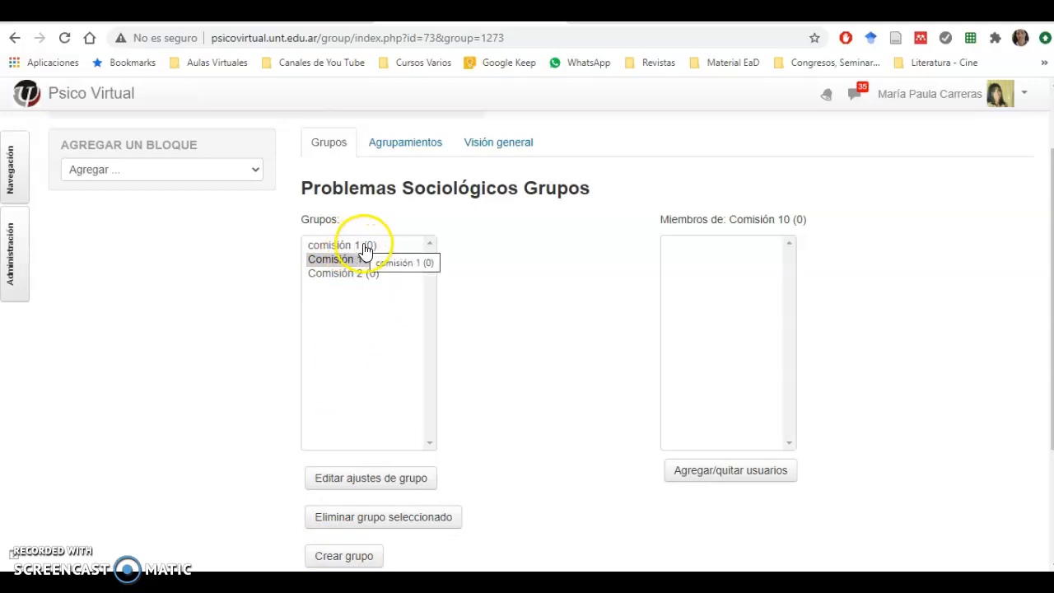
left_click(358, 245)
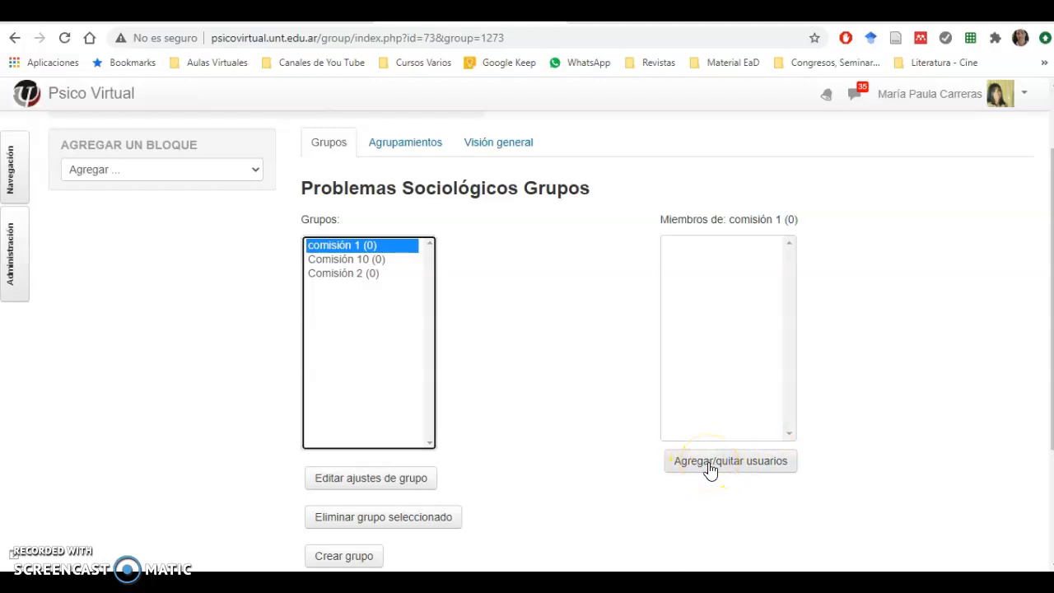
left_click(346, 258)
left_click(343, 273)
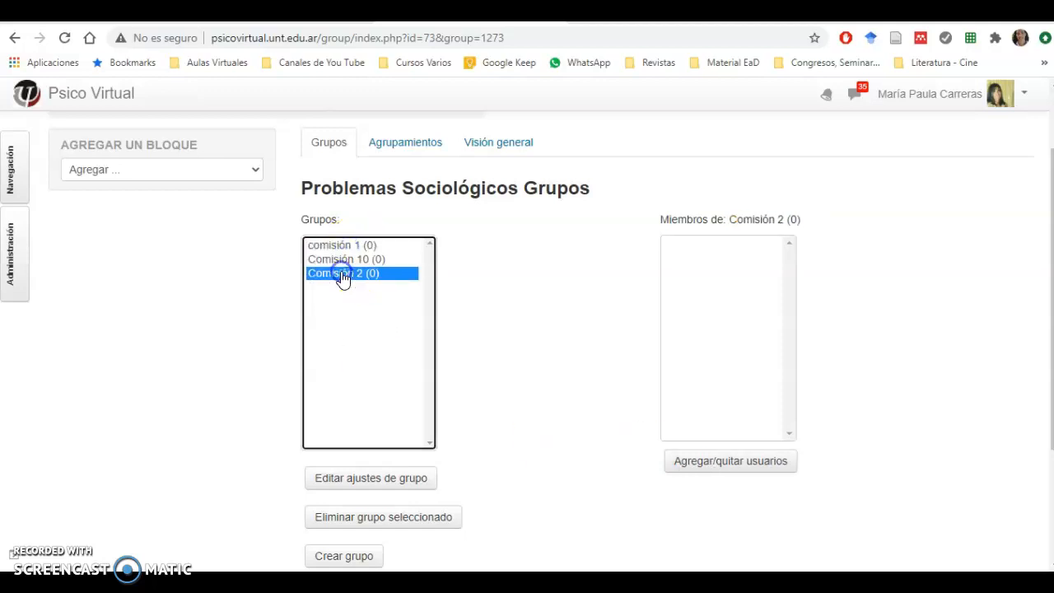
left_click(342, 245)
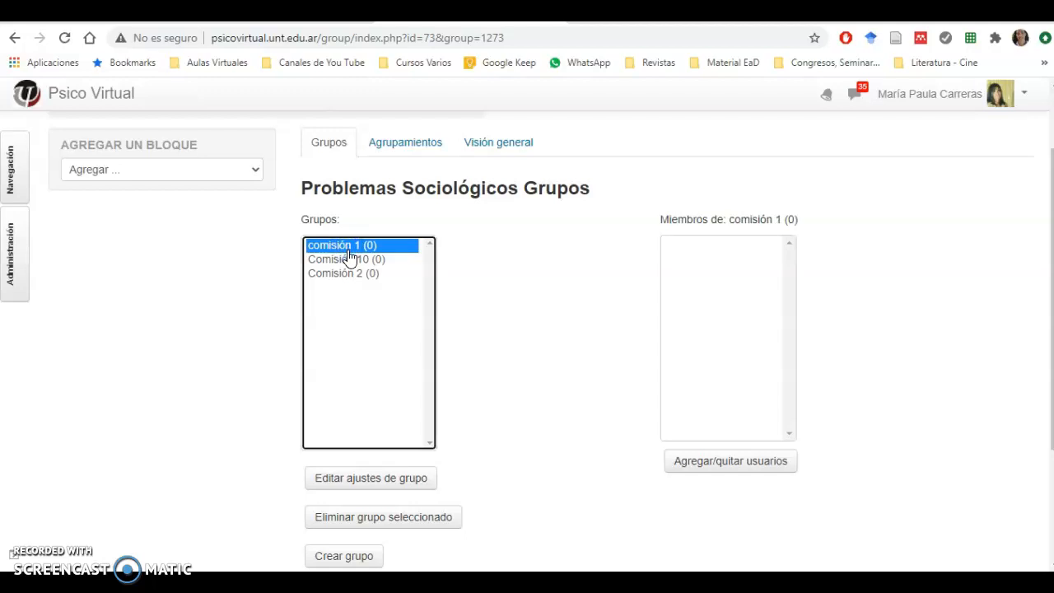
left_click(711, 463)
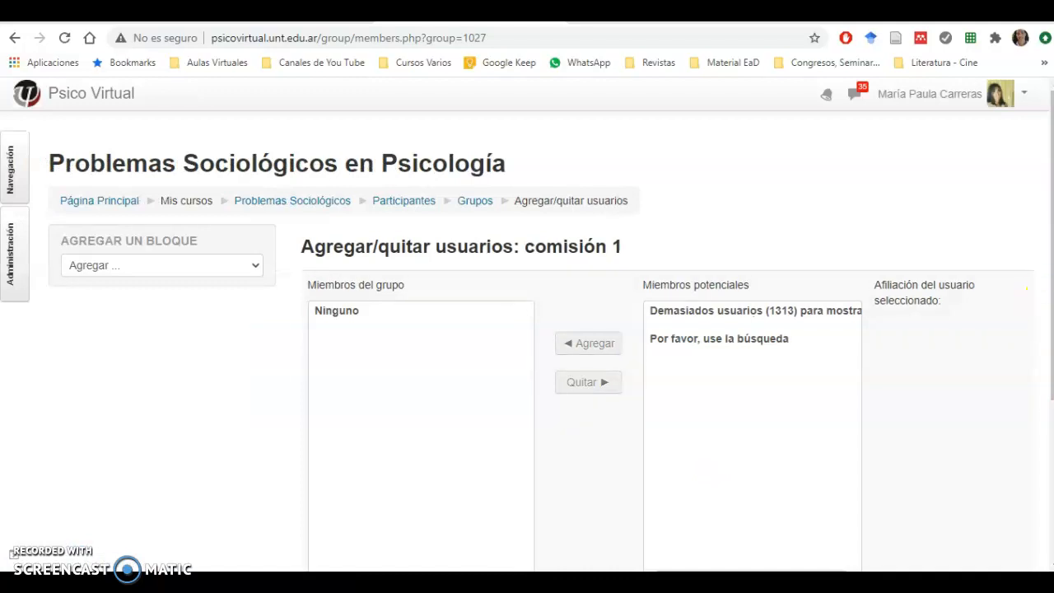
Step: Search the potential members by a student surname and add two of the matching students to comisión 1
left_click_drag(1046, 324, 1042, 409)
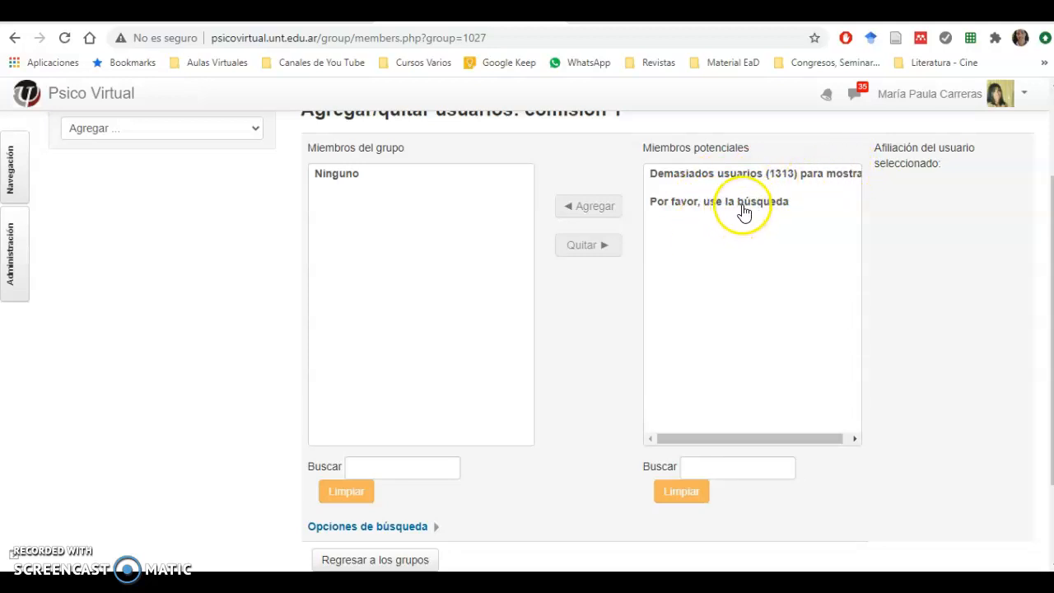
left_click(708, 468)
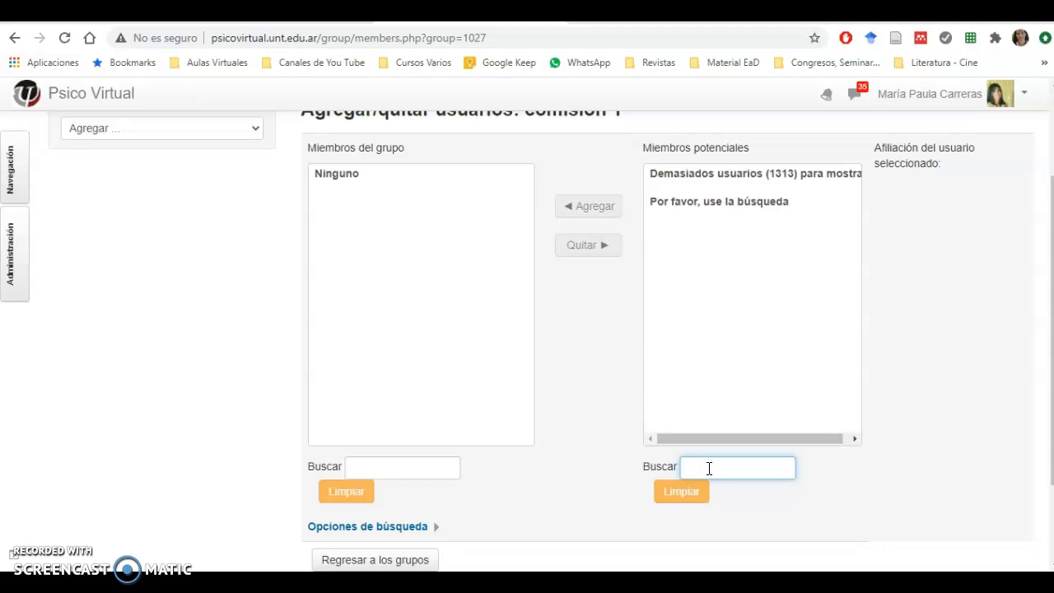
type("lópez")
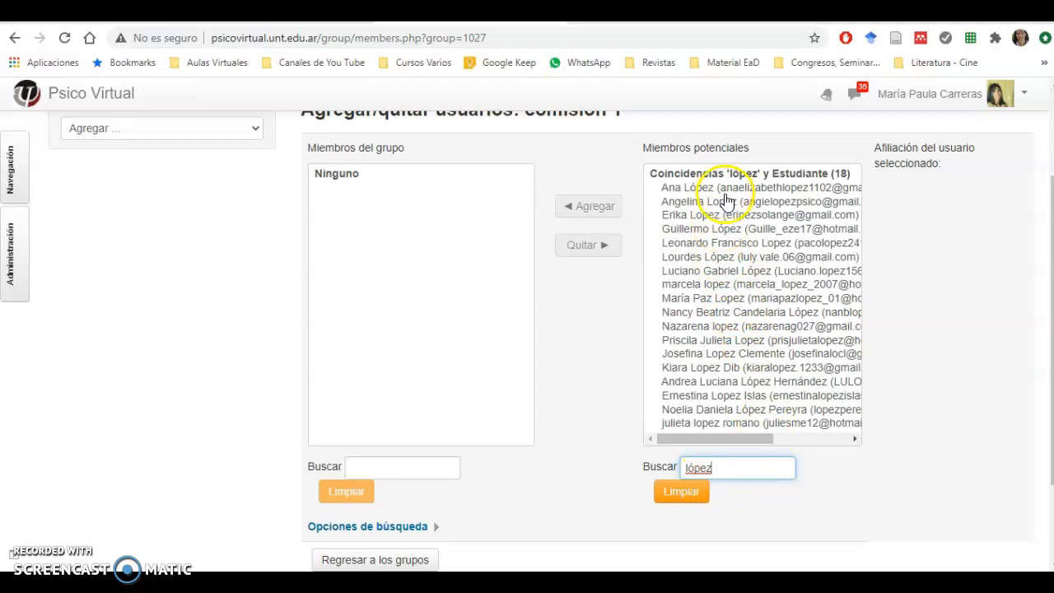
mouse_move(758, 438)
left_mouse_down()
mouse_move(828, 437)
mouse_move(739, 442)
left_mouse_up()
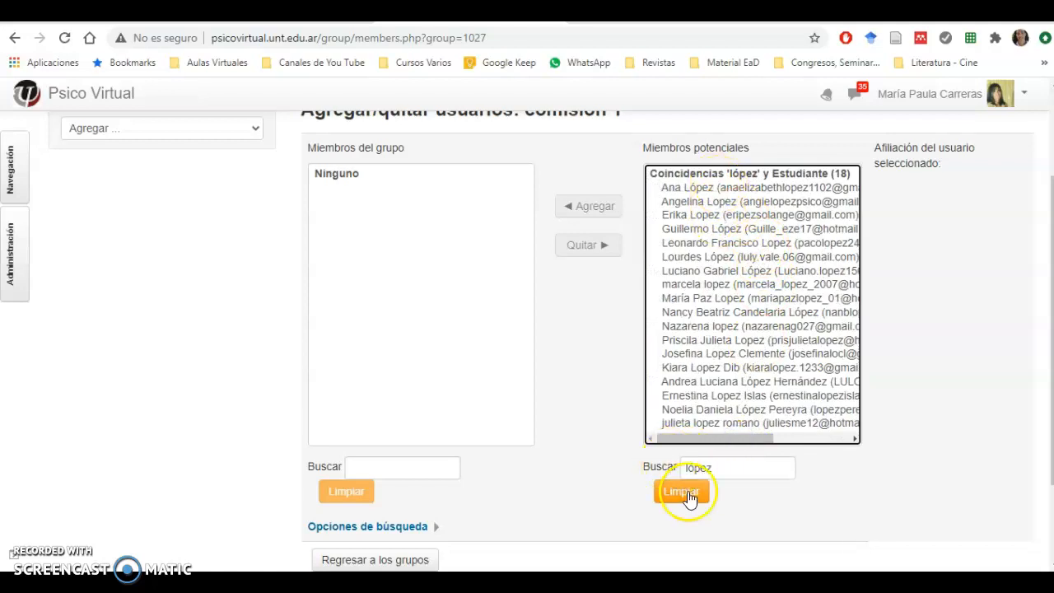
left_click(691, 190)
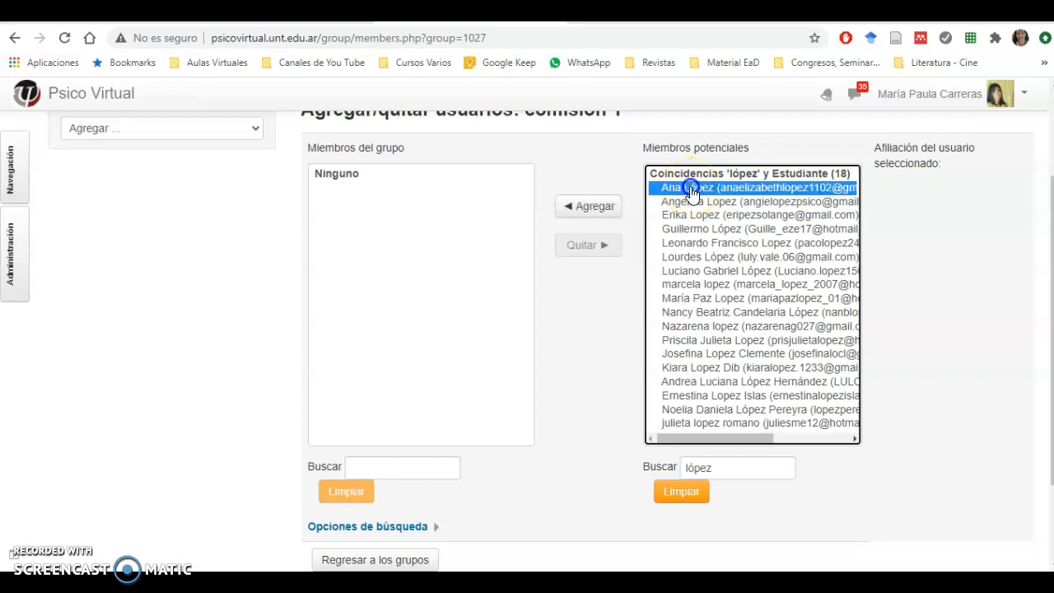
left_click(588, 212)
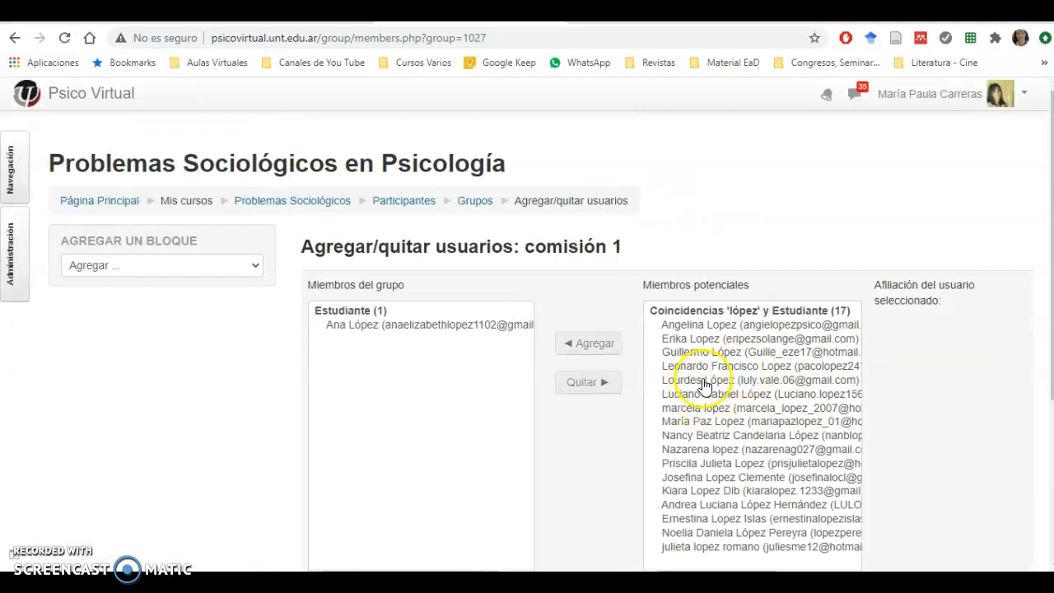
left_click(708, 379)
left_click(590, 343)
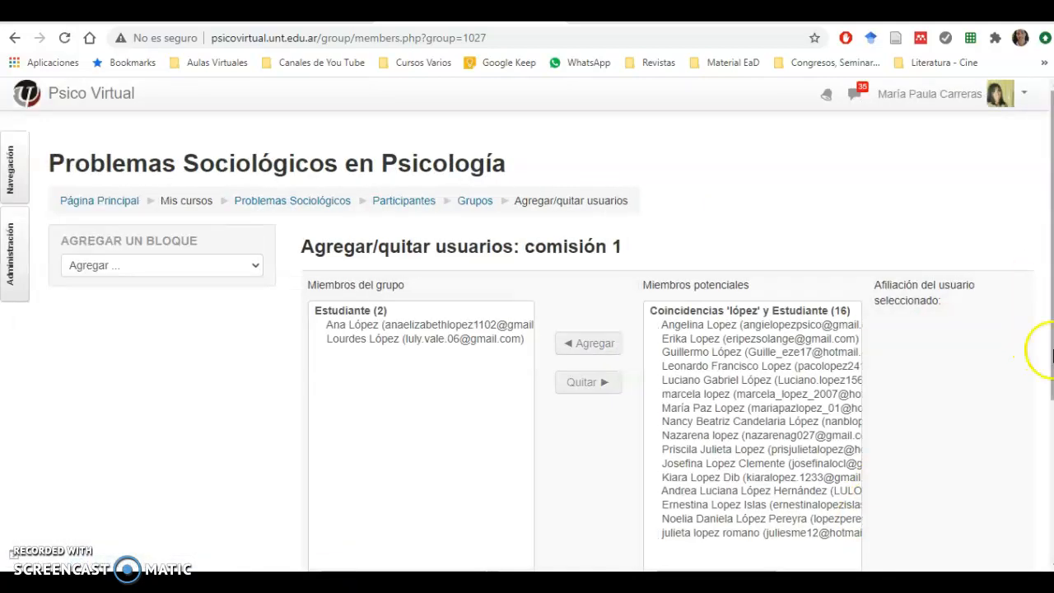
Step: Replace the potential-member search with the teacher's surname and add the matching teacher to comisión 1
scroll(1039, 379, "down", 2)
left_click(649, 491)
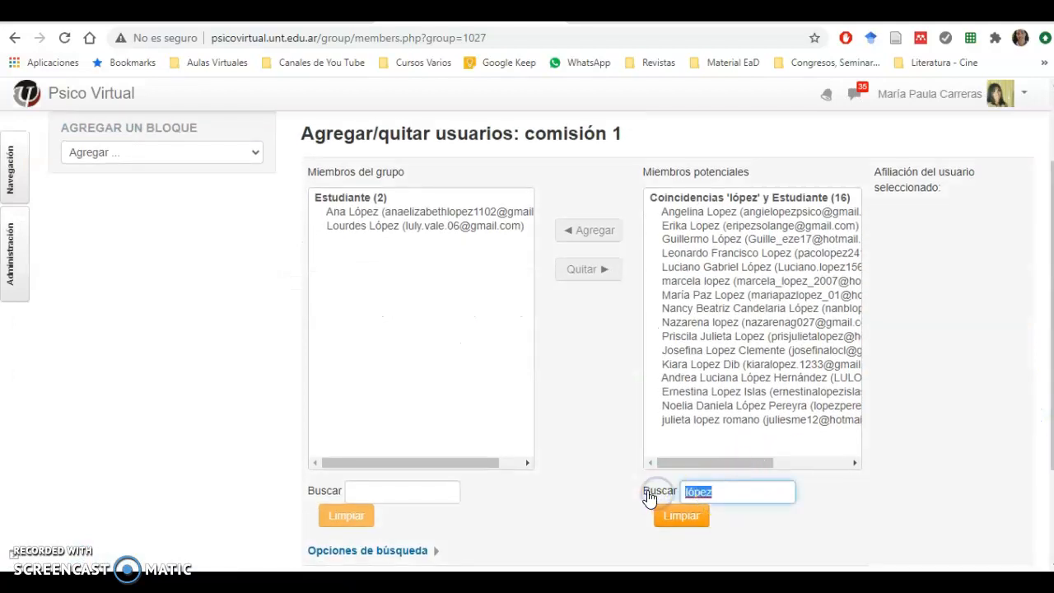
key("BackSpace")
type("carrera")
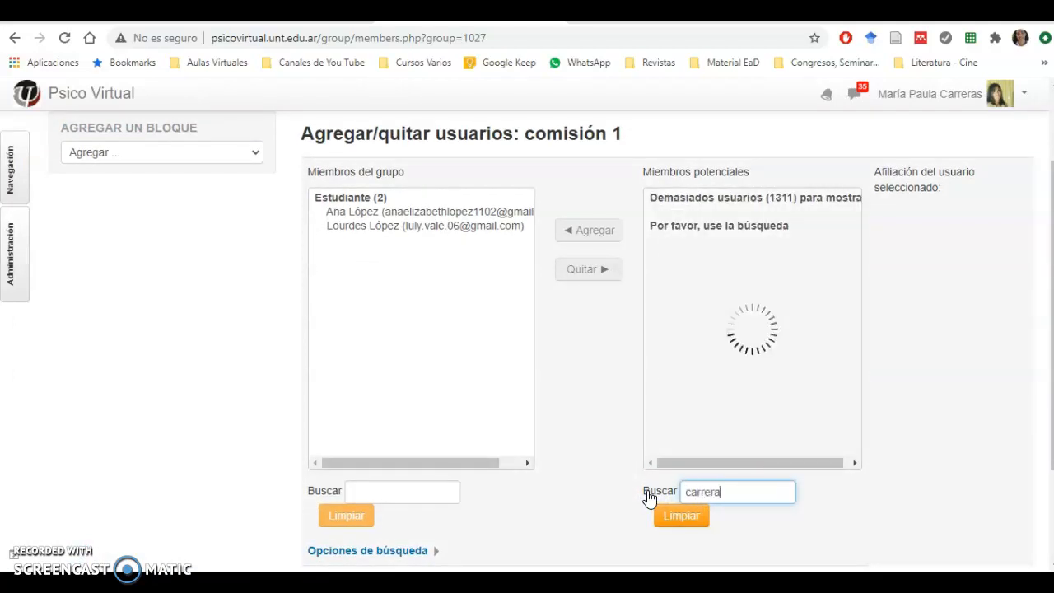
type("s")
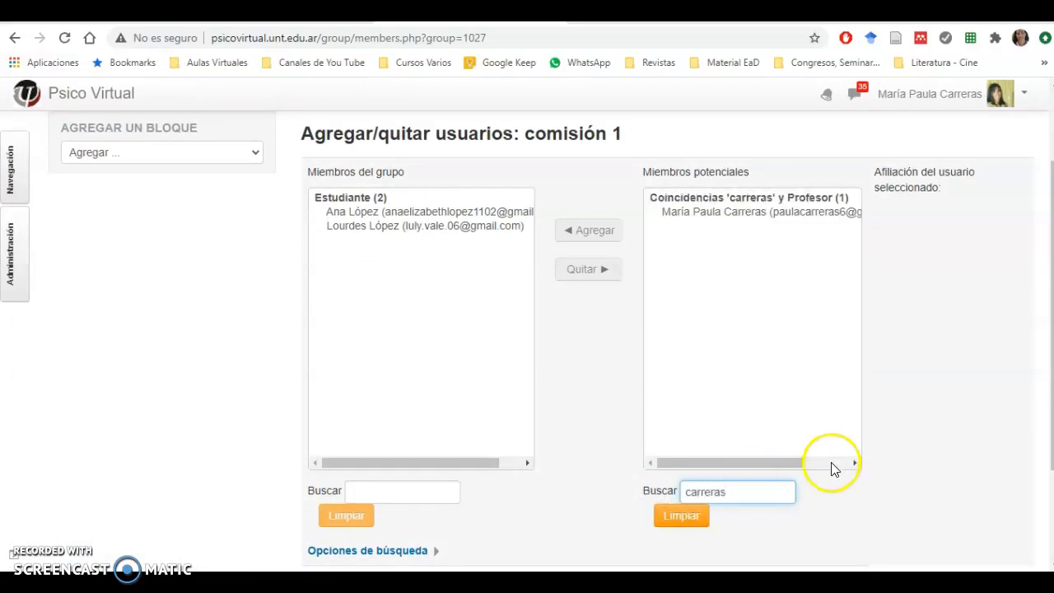
left_click(741, 214)
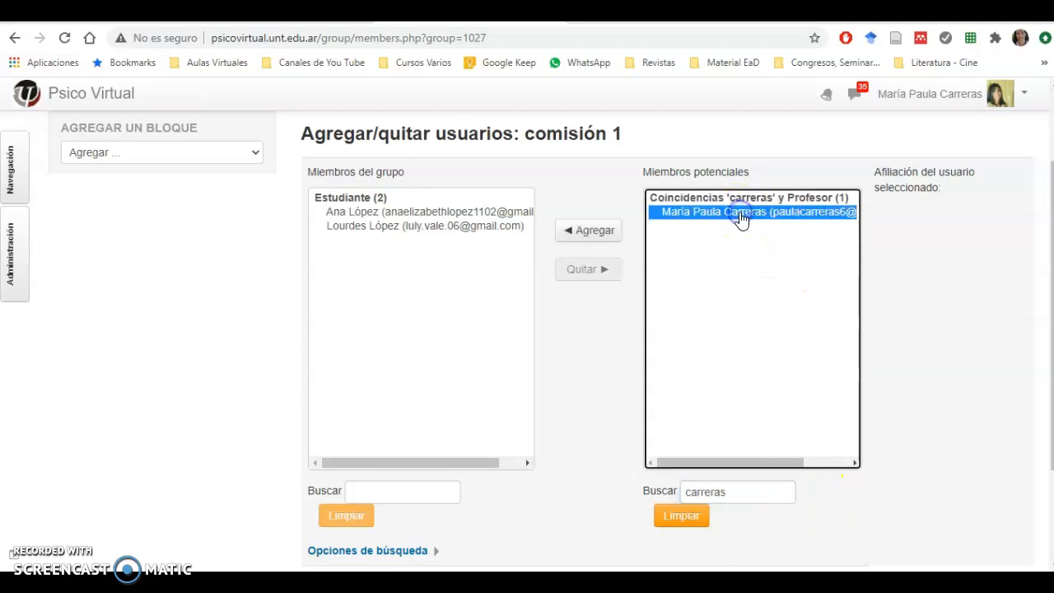
left_click(588, 235)
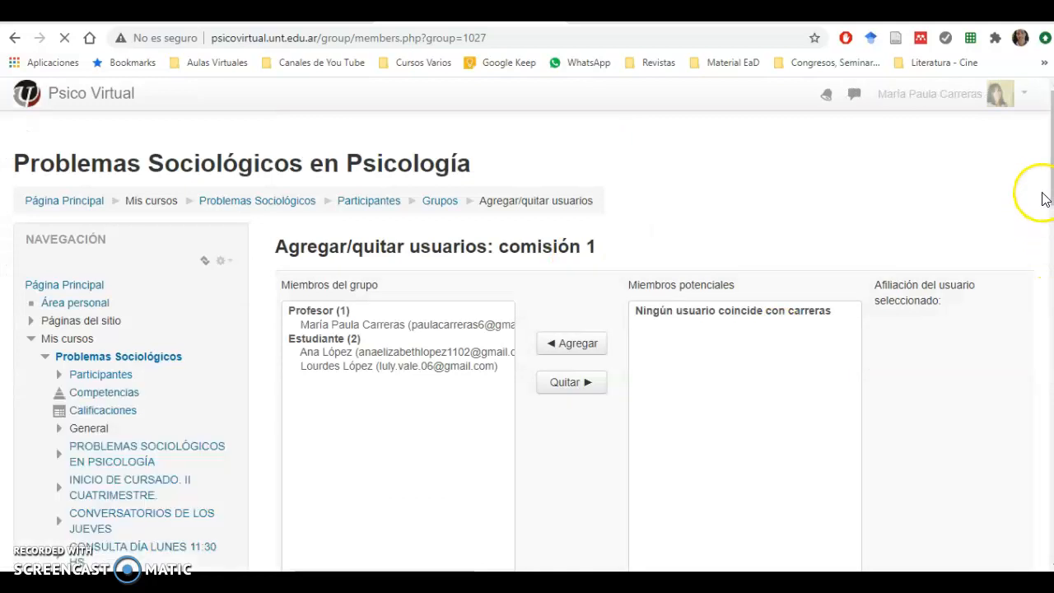
Step: Return from the membership page of comisión 1 to the course's groups overview
left_click_drag(1052, 206, 1049, 302)
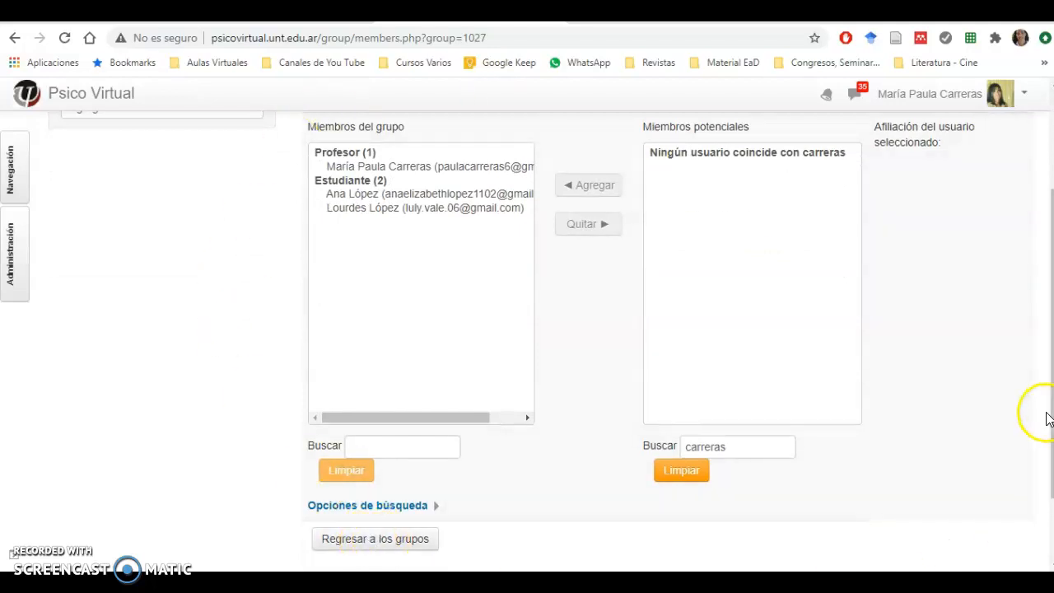
left_click_drag(1048, 430, 1047, 491)
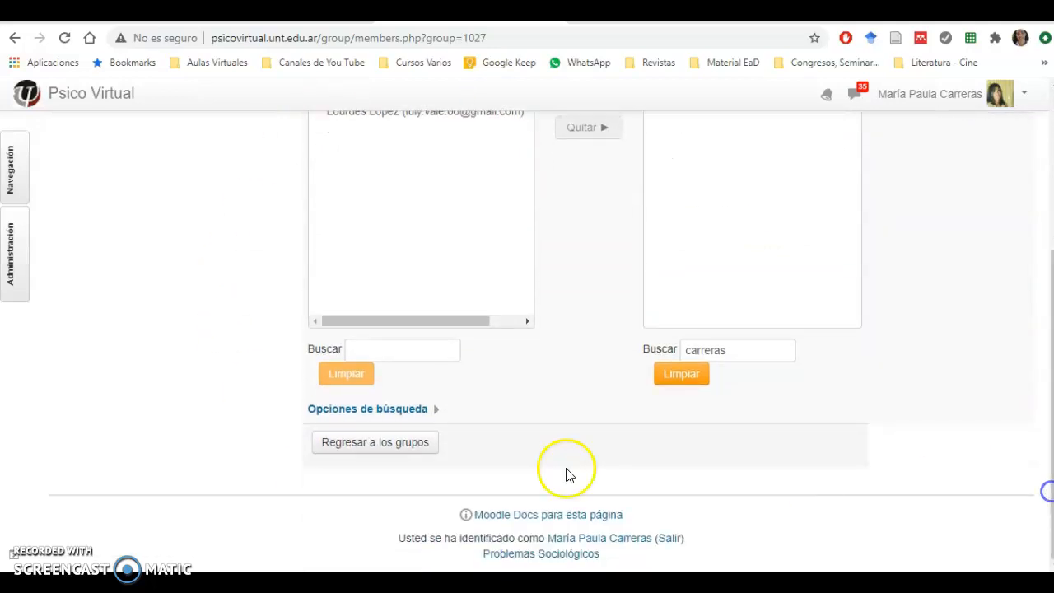
left_click(389, 450)
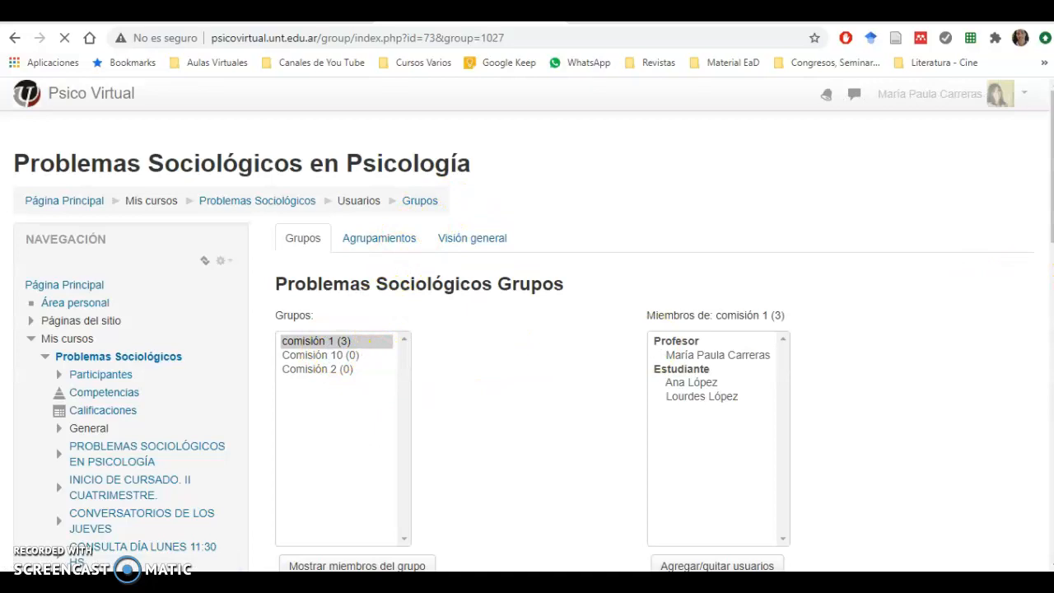
left_click_drag(1050, 183, 1042, 264)
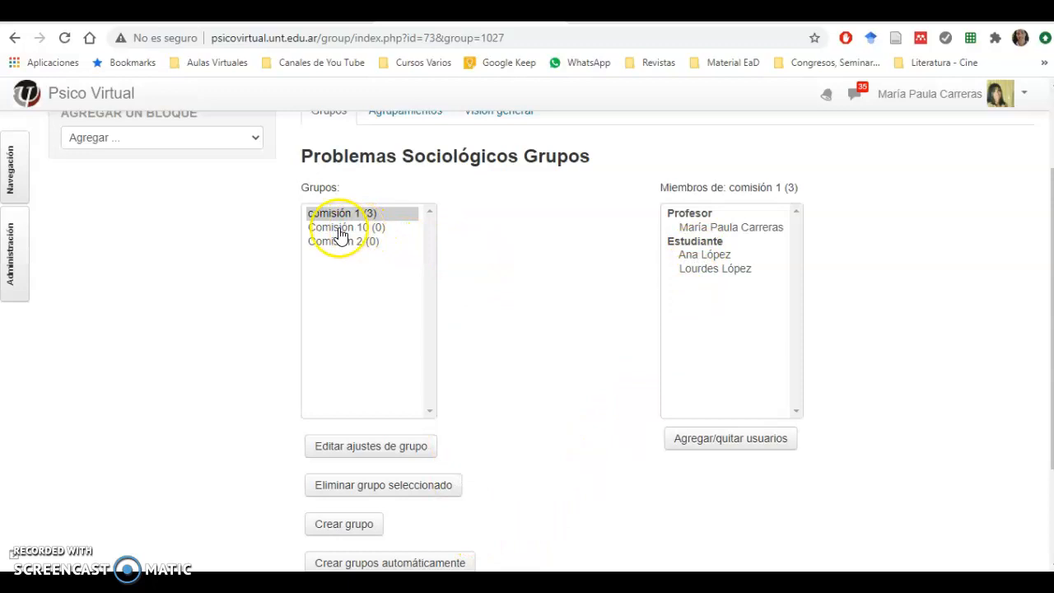
left_click_drag(1047, 346, 1047, 371)
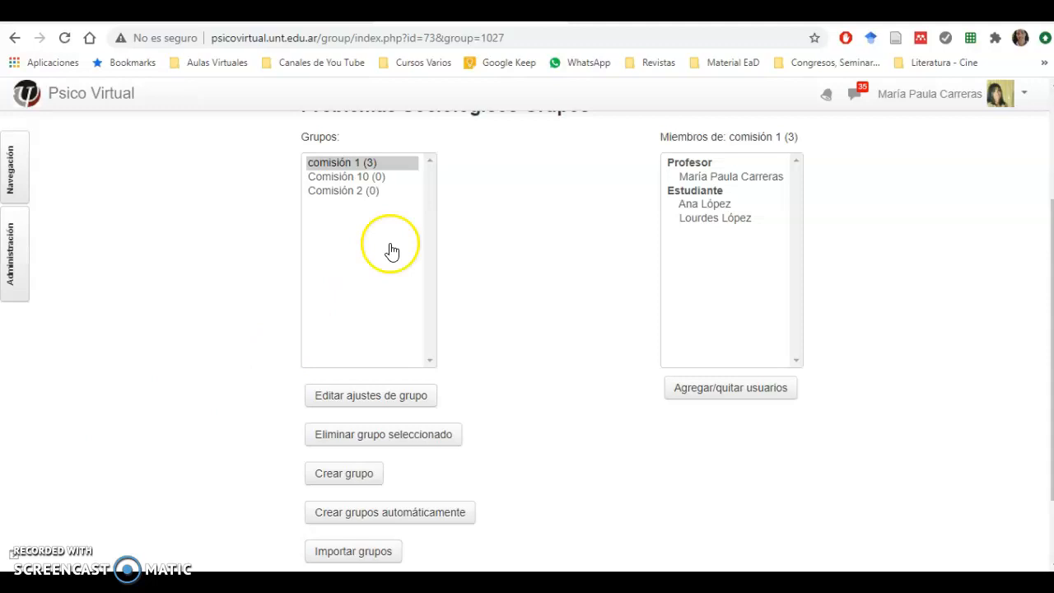
Step: Open the add/remove users page for comisión 1 and remove the teacher from the group
left_click(368, 169)
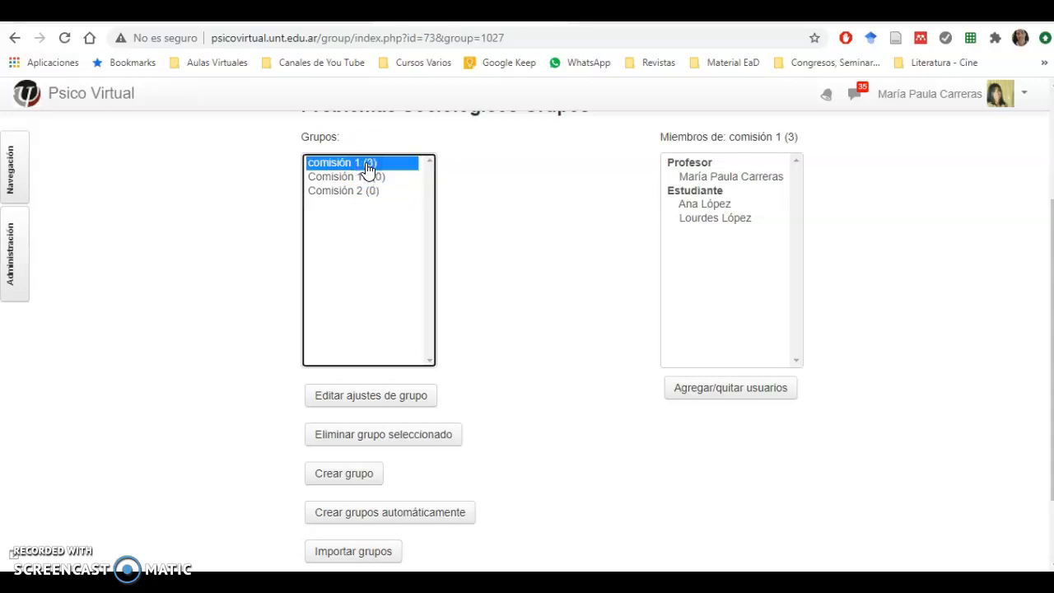
left_click(720, 396)
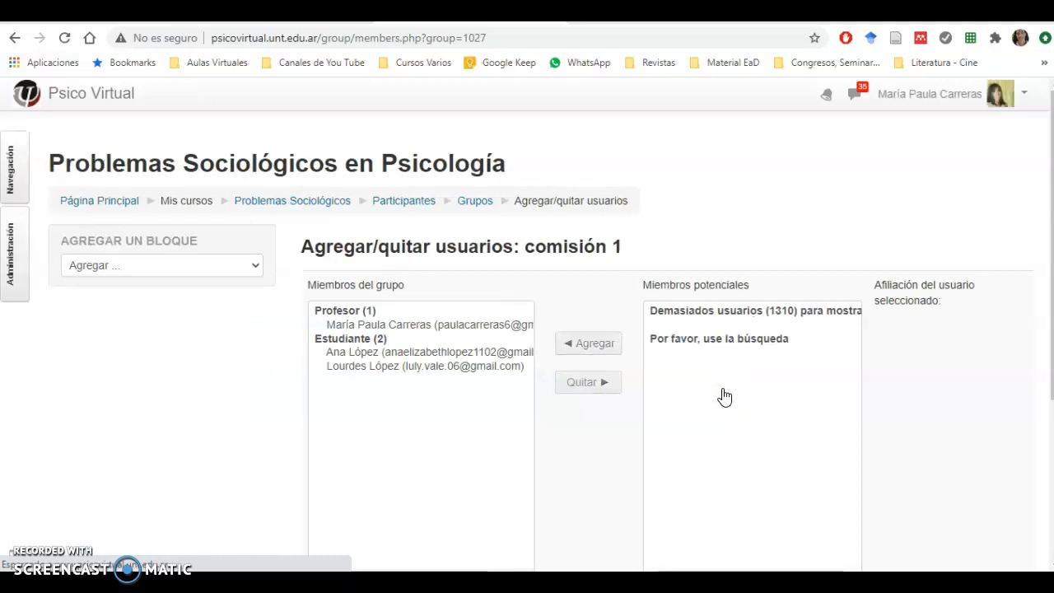
left_click_drag(1051, 215, 1050, 275)
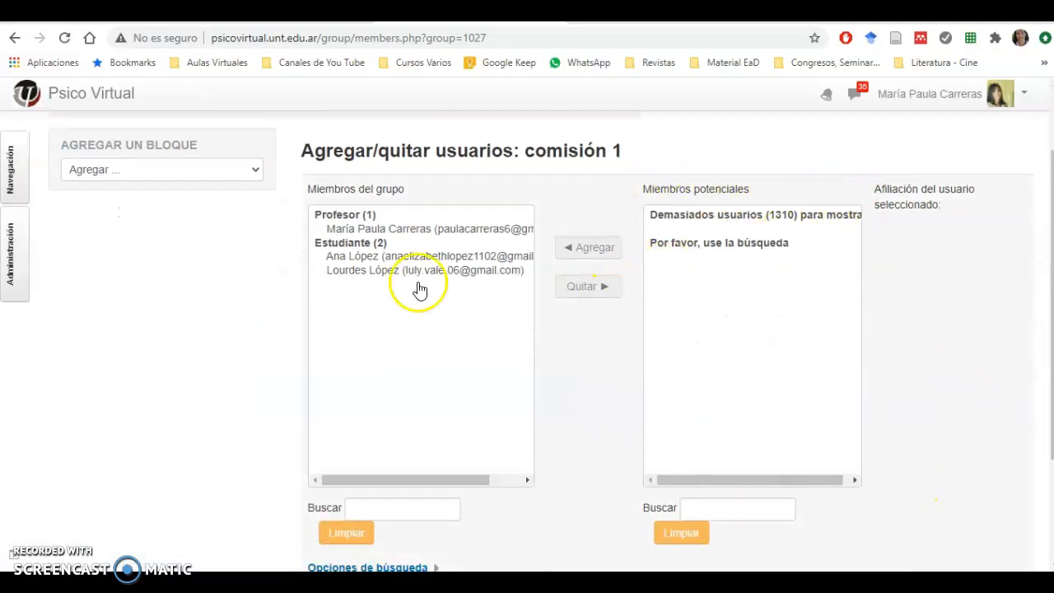
left_click(362, 230)
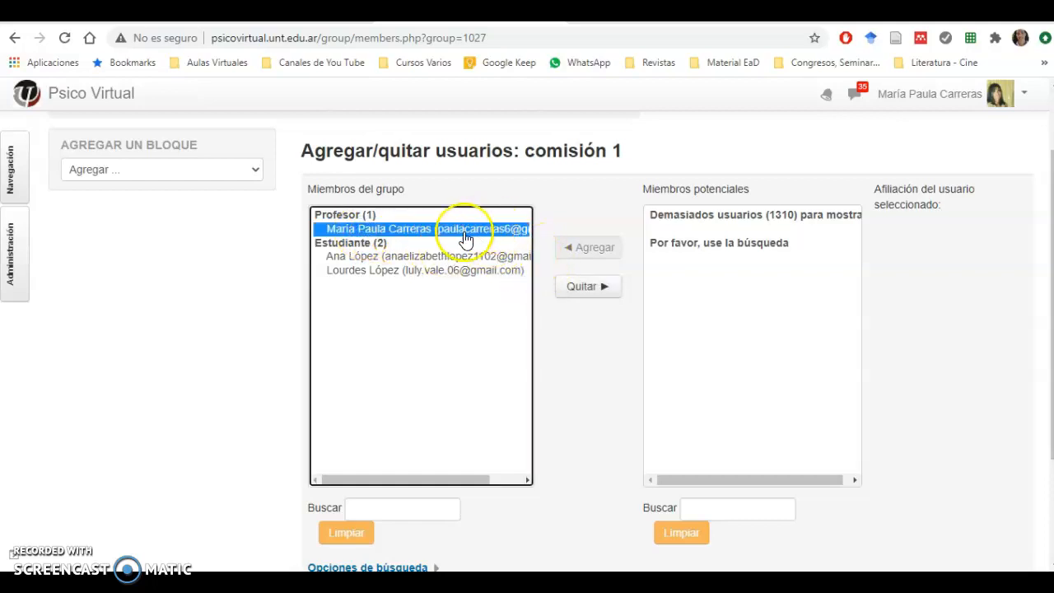
left_click(590, 288)
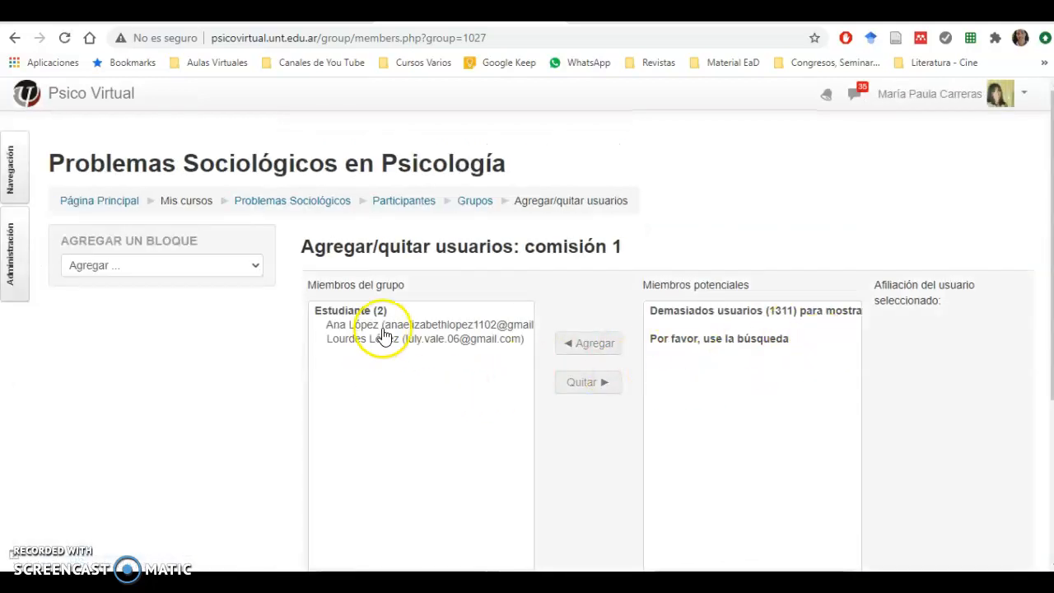
Step: Remove both remaining students from comisión 1 and return to the groups overview
left_click(387, 326)
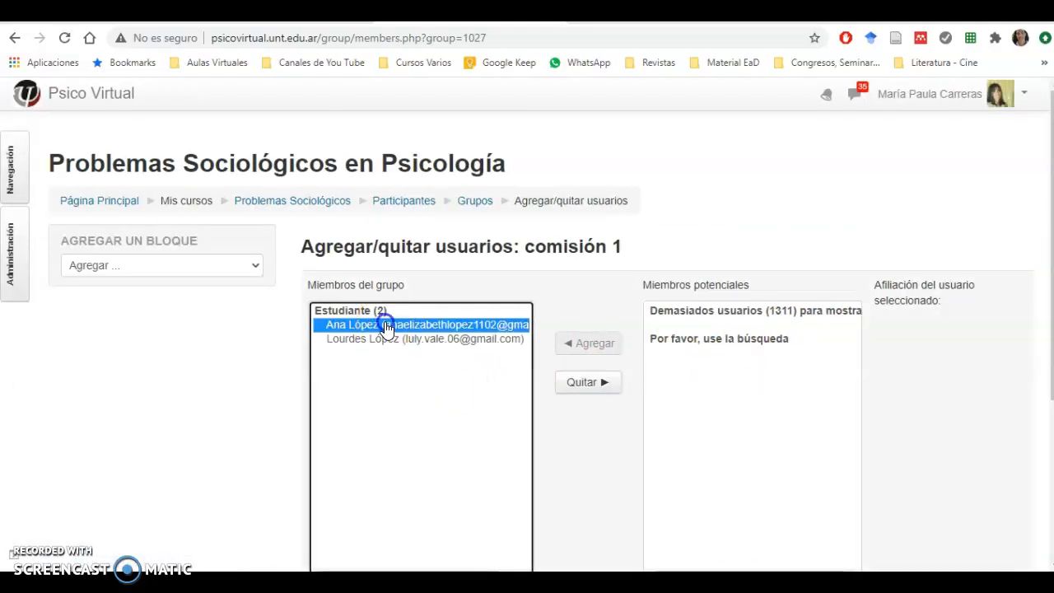
left_click(591, 384)
left_click(466, 318)
left_click(593, 377)
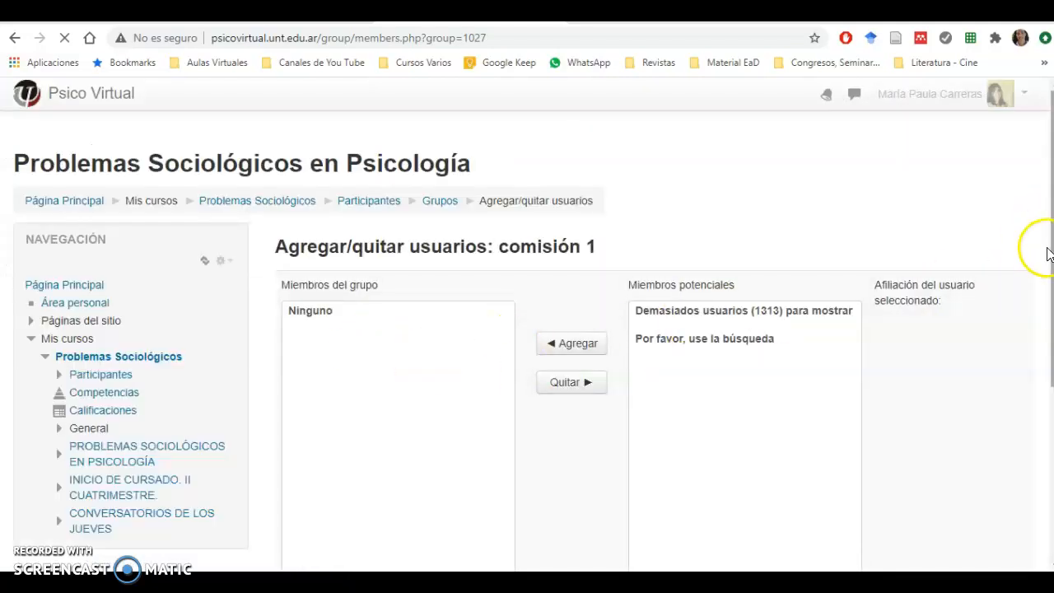
scroll(968, 417, "down", 5)
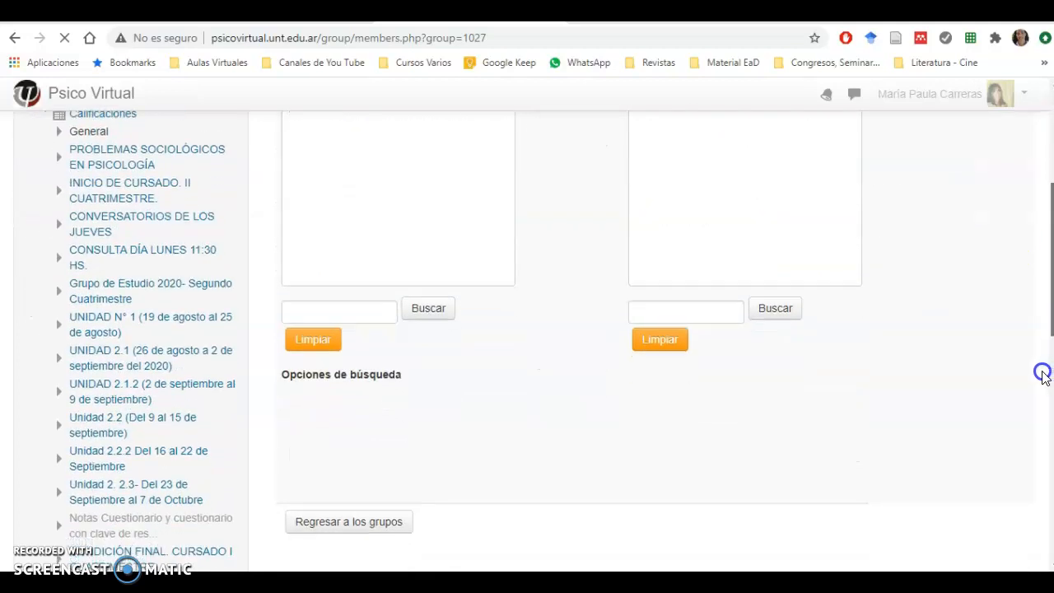
left_click(344, 447)
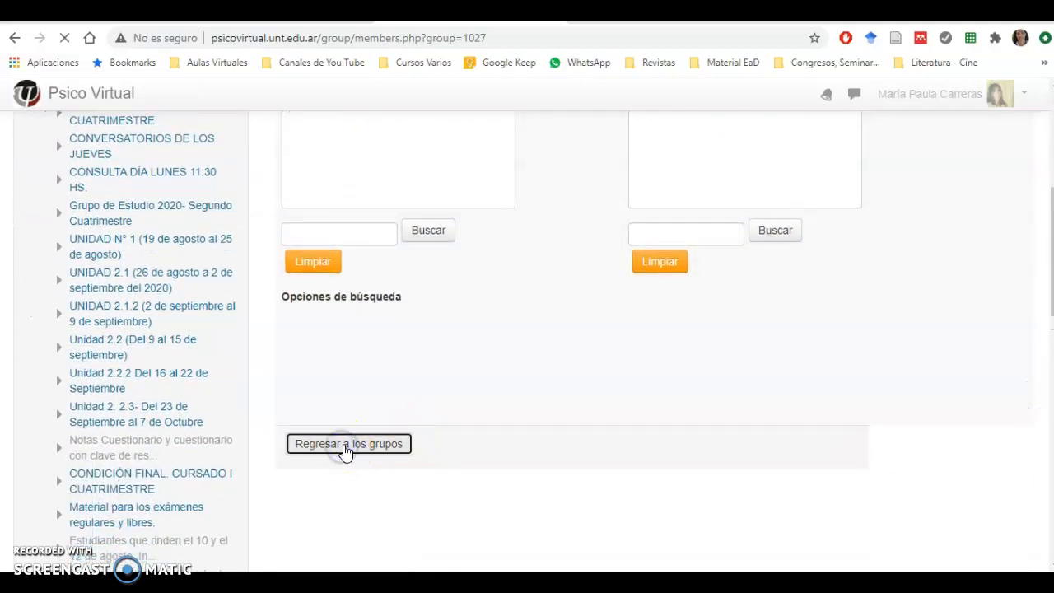
left_click(345, 453)
left_click(368, 463)
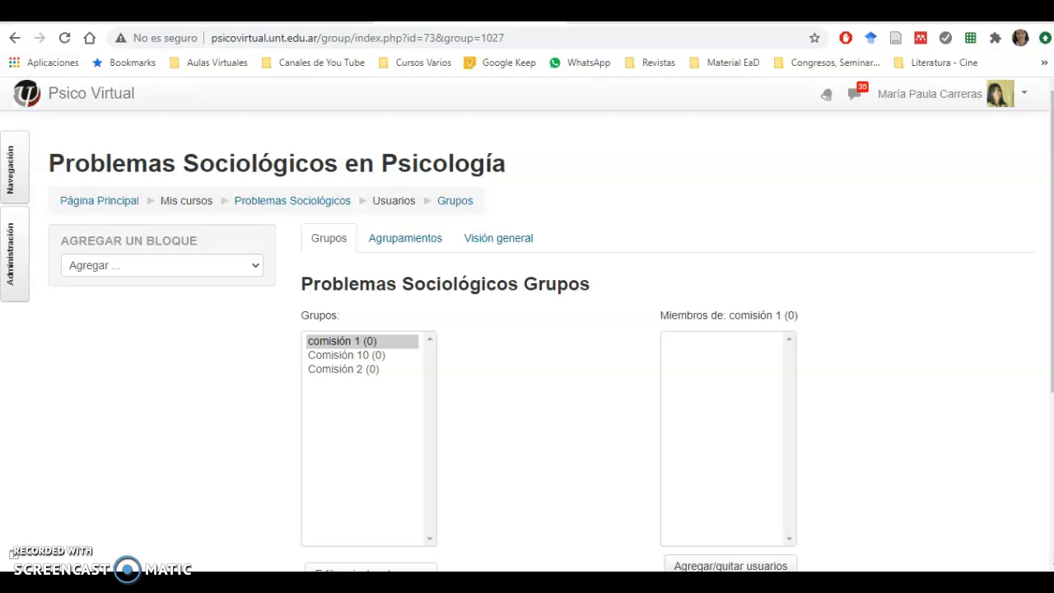
Step: Delete the group "Comisión 10" from the course and confirm the deletion
scroll(230, 435, "down", 3)
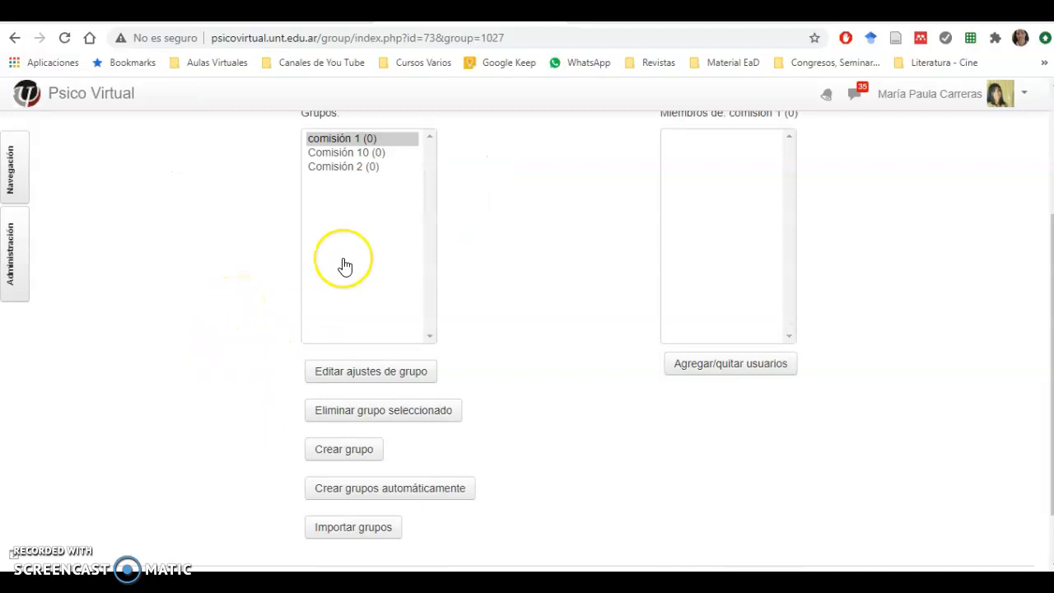
left_click(352, 156)
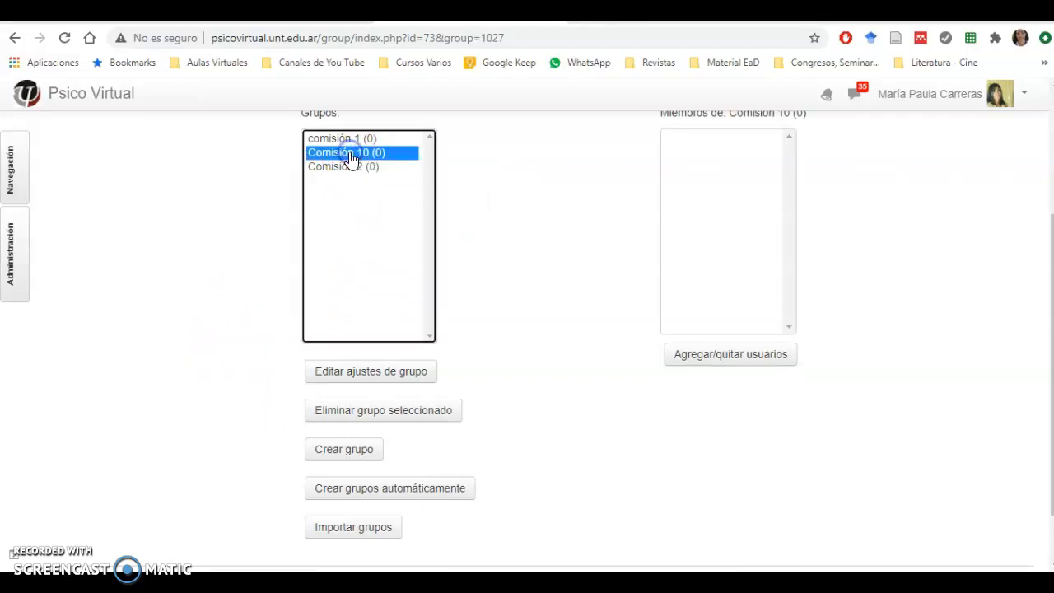
left_click(355, 419)
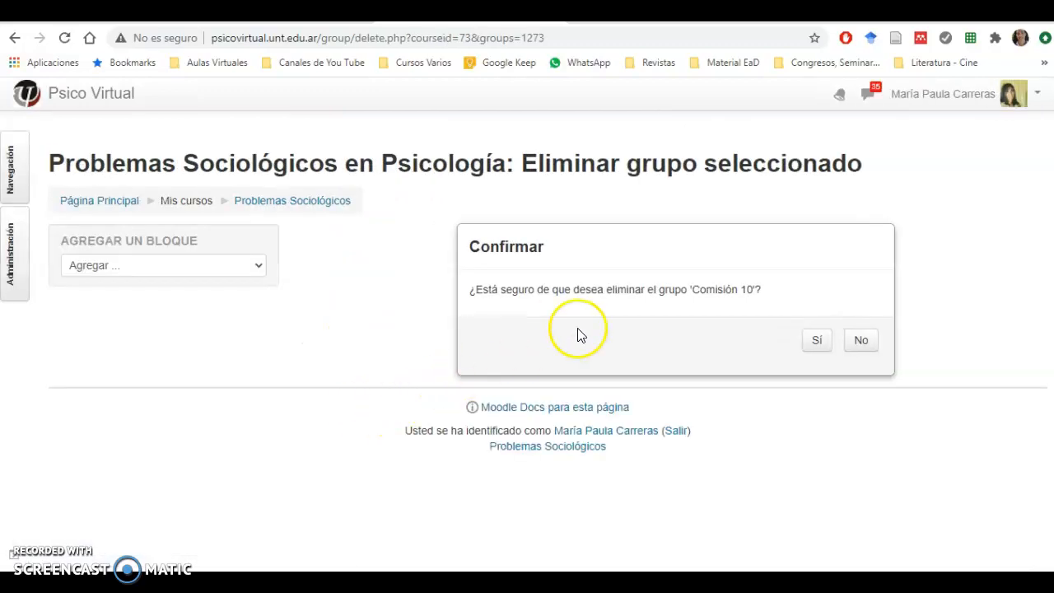
left_click(823, 350)
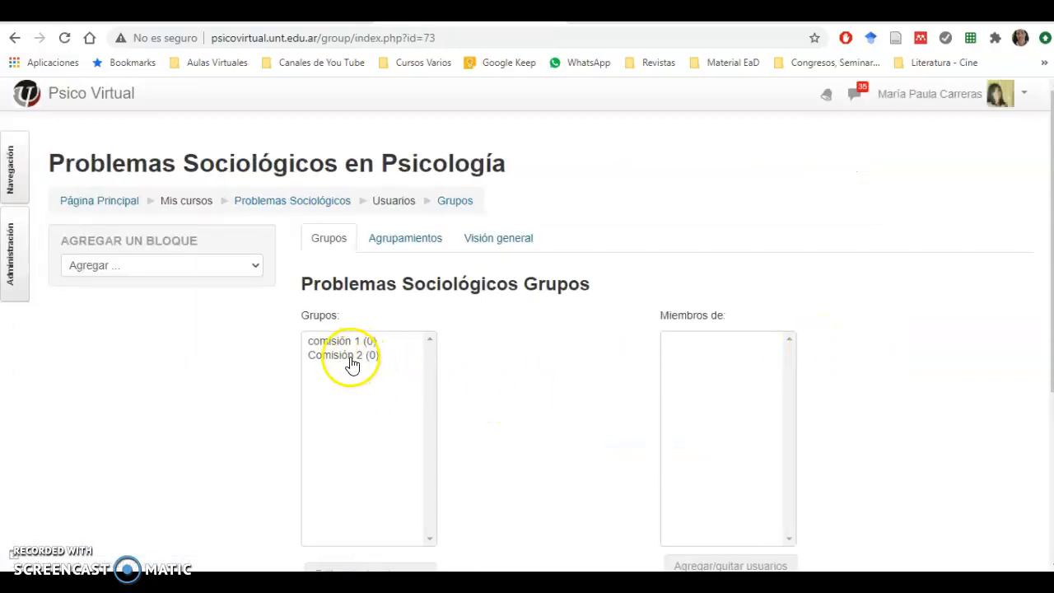
Step: Delete the group "Comisión 2" from the course and confirm the deletion
left_click(360, 356)
left_click_drag(1049, 270, 1035, 397)
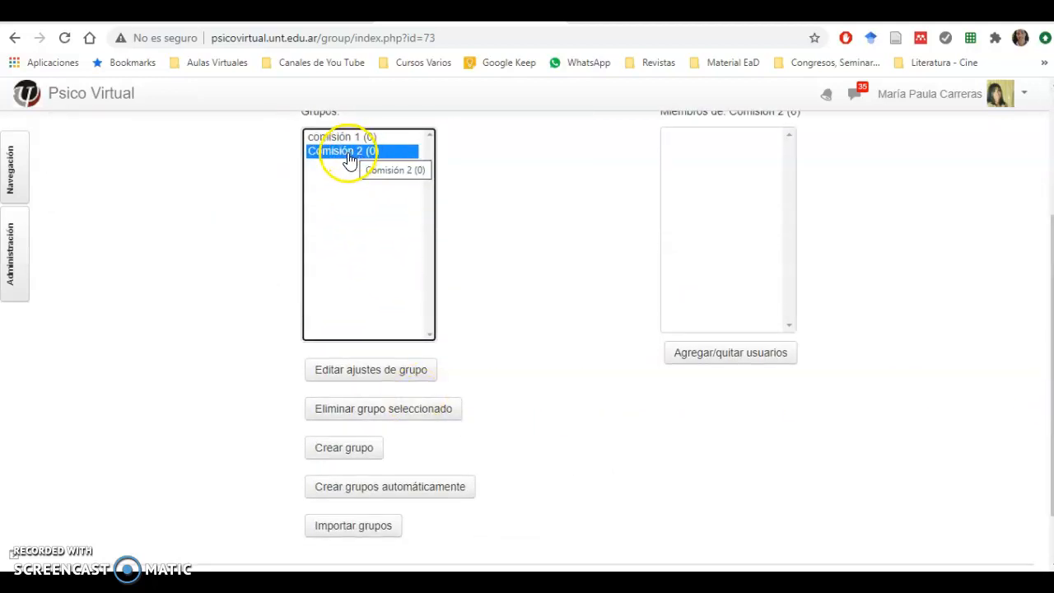
left_click(338, 410)
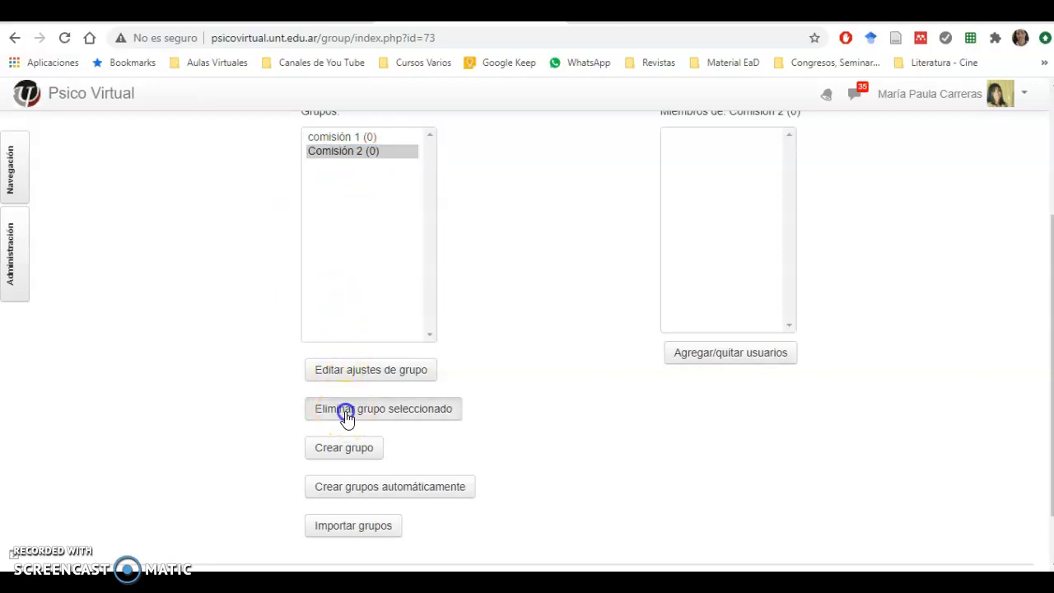
left_click(817, 343)
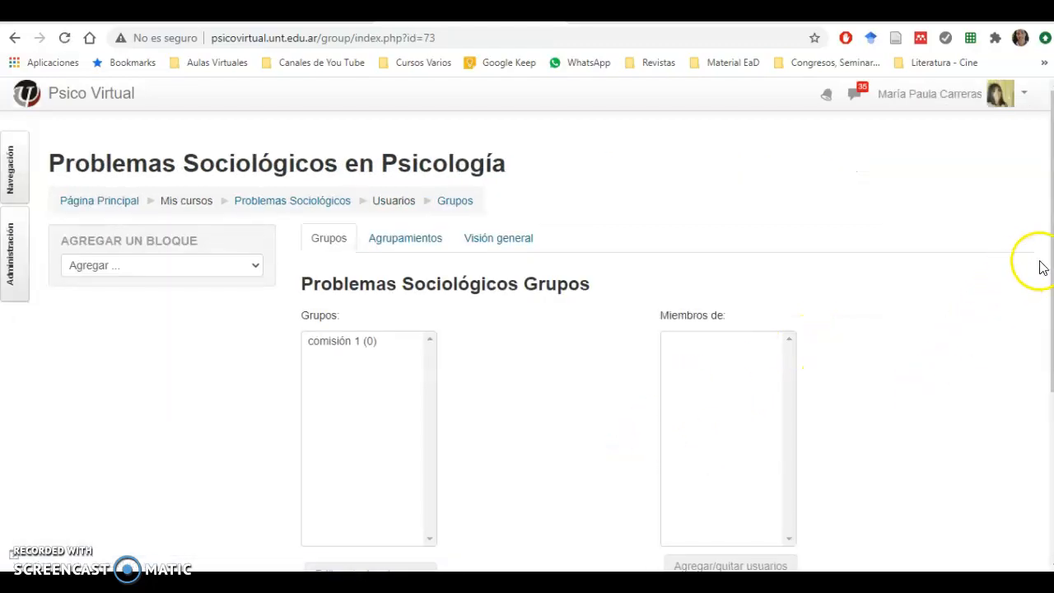
Step: Open the form for creating course groups automatically
left_click_drag(1051, 296, 1035, 461)
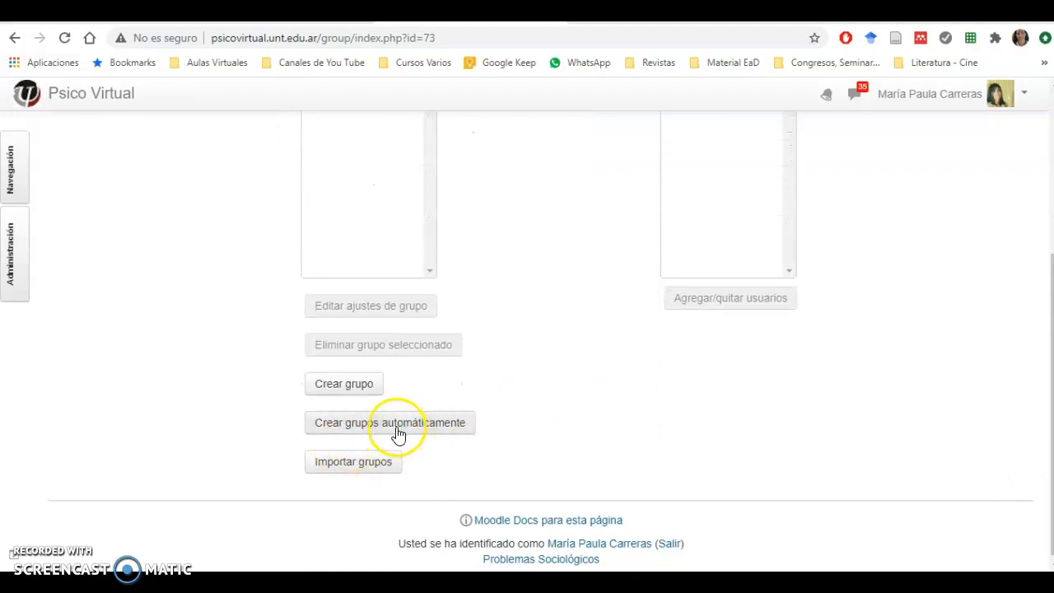
left_click(348, 430)
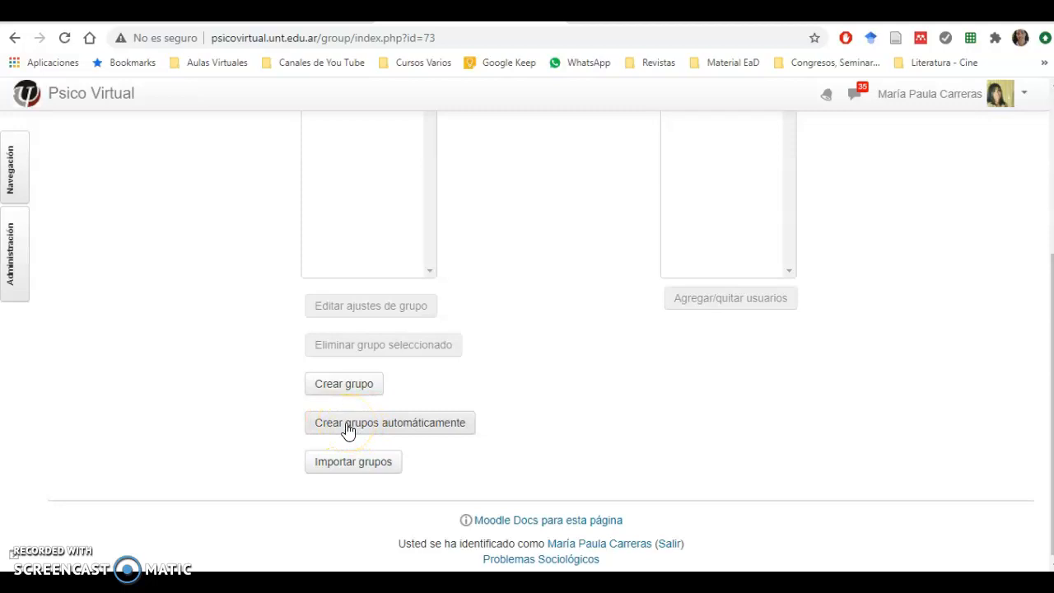
left_click(412, 425)
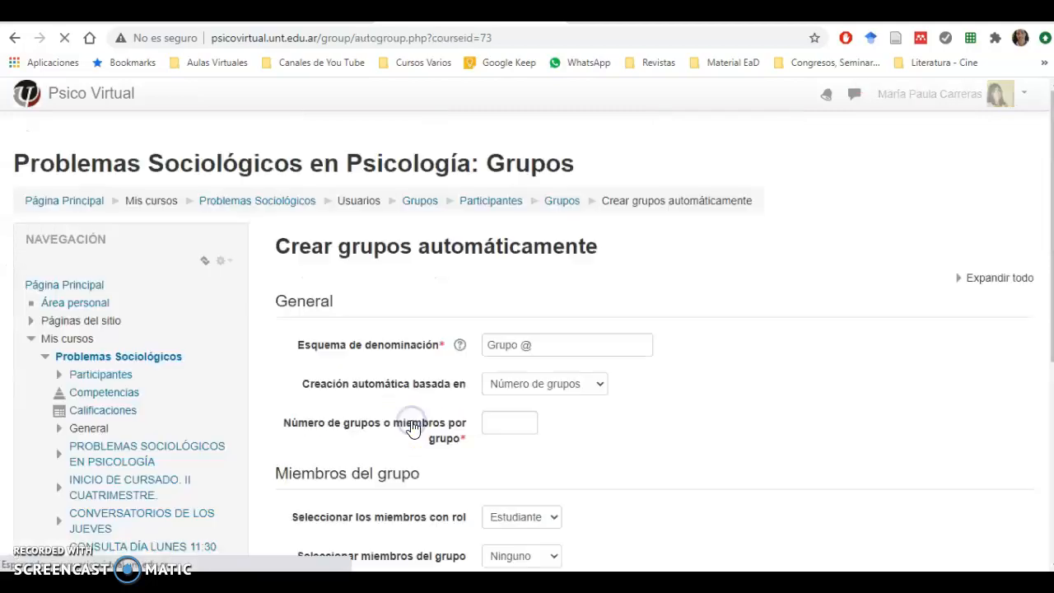
Step: Consult the naming scheme help and set the naming scheme of the automatic groups to "Comisión #"
left_click_drag(1047, 200, 1051, 301)
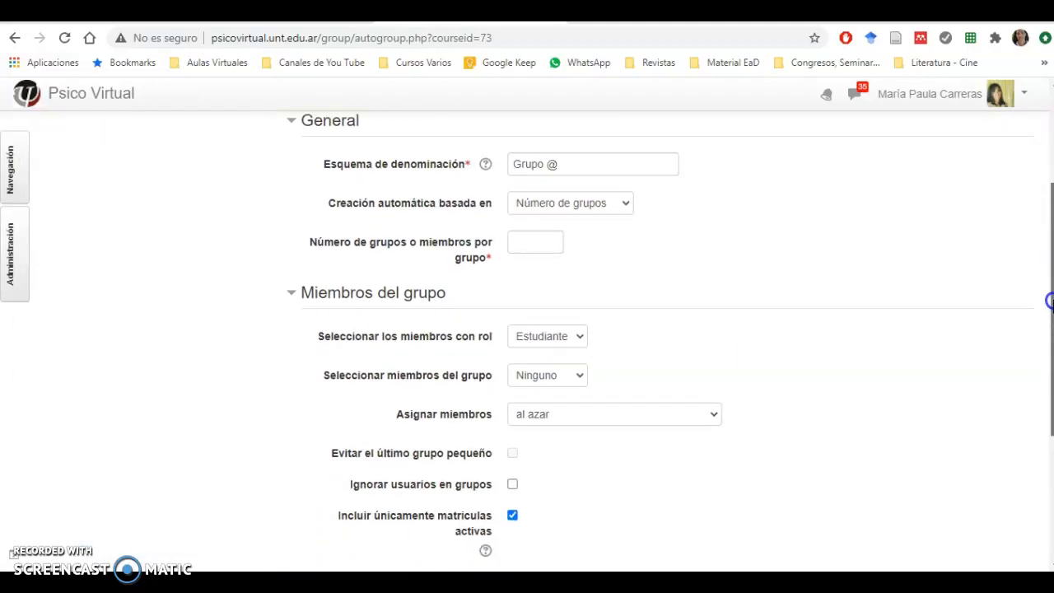
left_click_drag(1050, 302, 1051, 288)
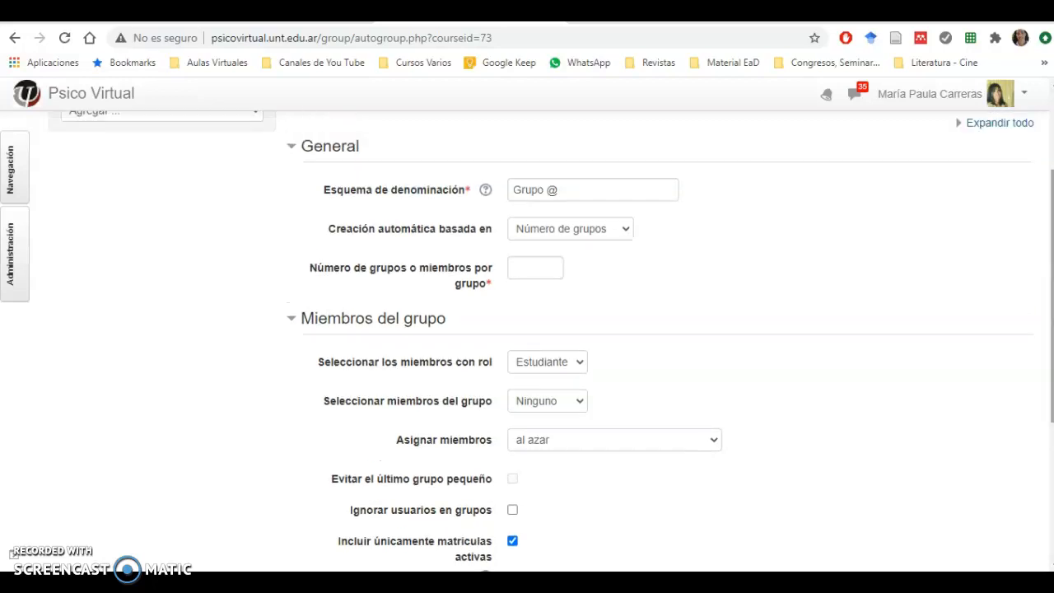
left_click(486, 191)
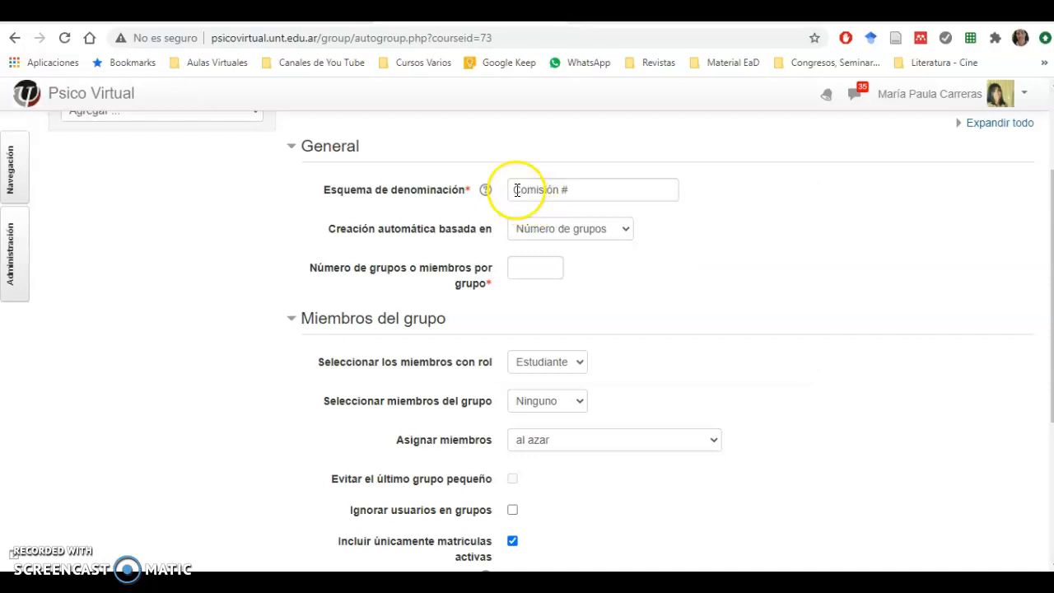
left_click_drag(516, 191, 573, 190)
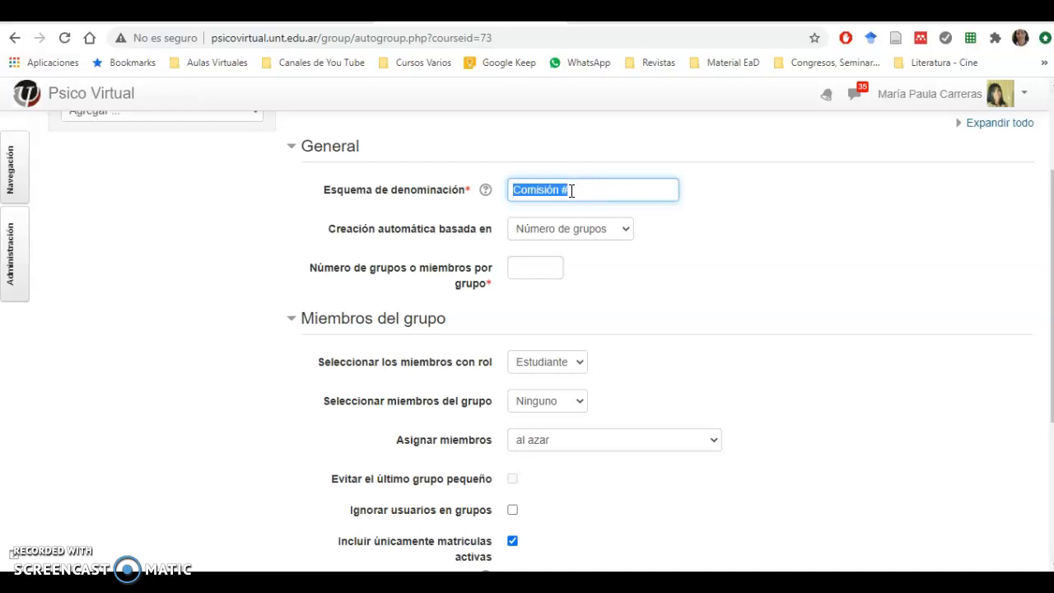
Step: Base the automatic creation on "Miembros por grupo" and set the number of members per group to 6
left_click(623, 233)
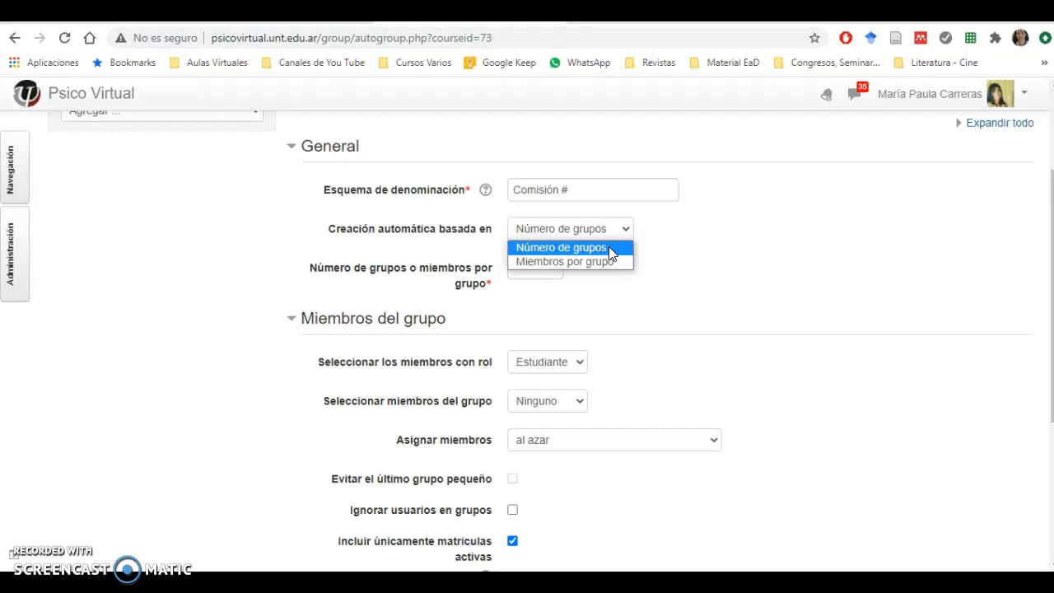
left_click(589, 262)
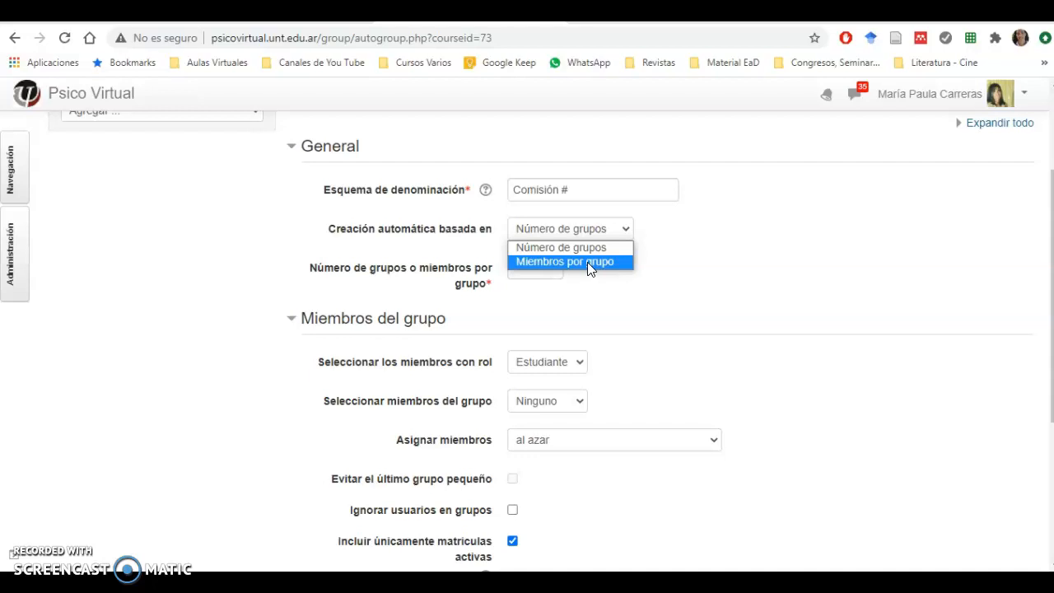
left_click(589, 262)
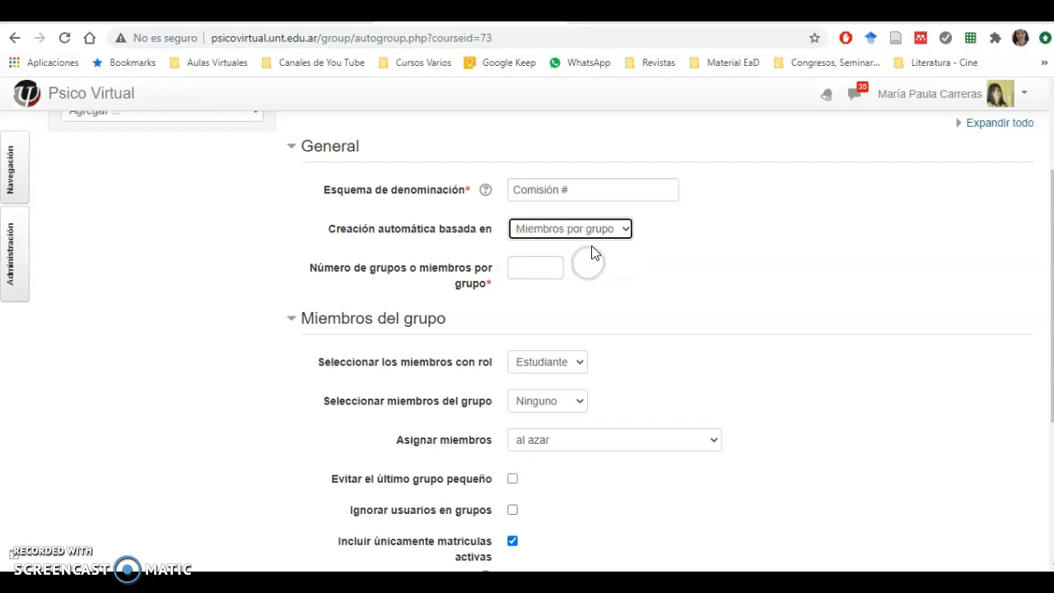
left_click(521, 268)
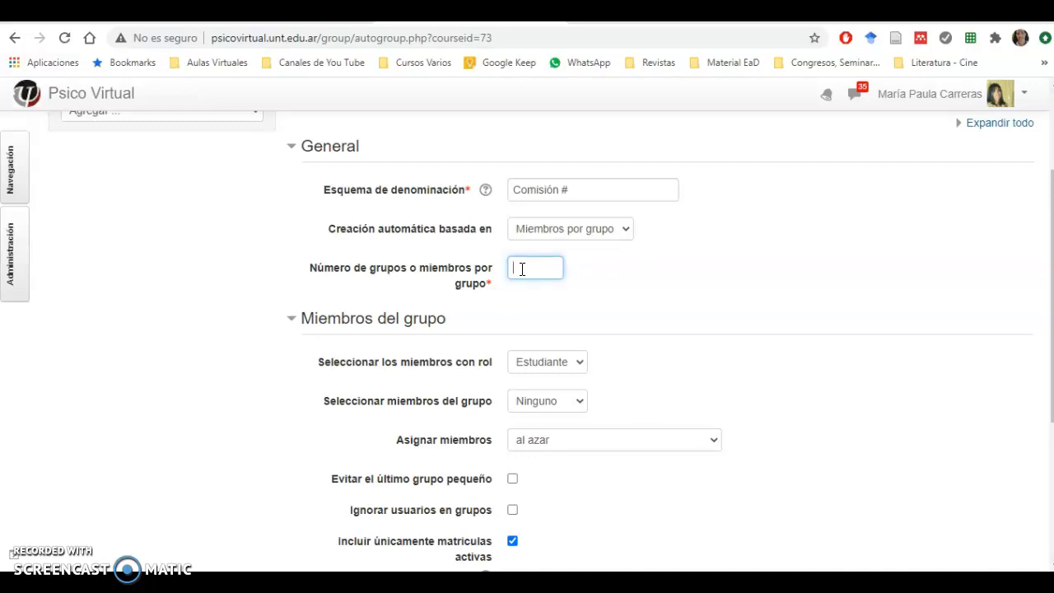
type("6")
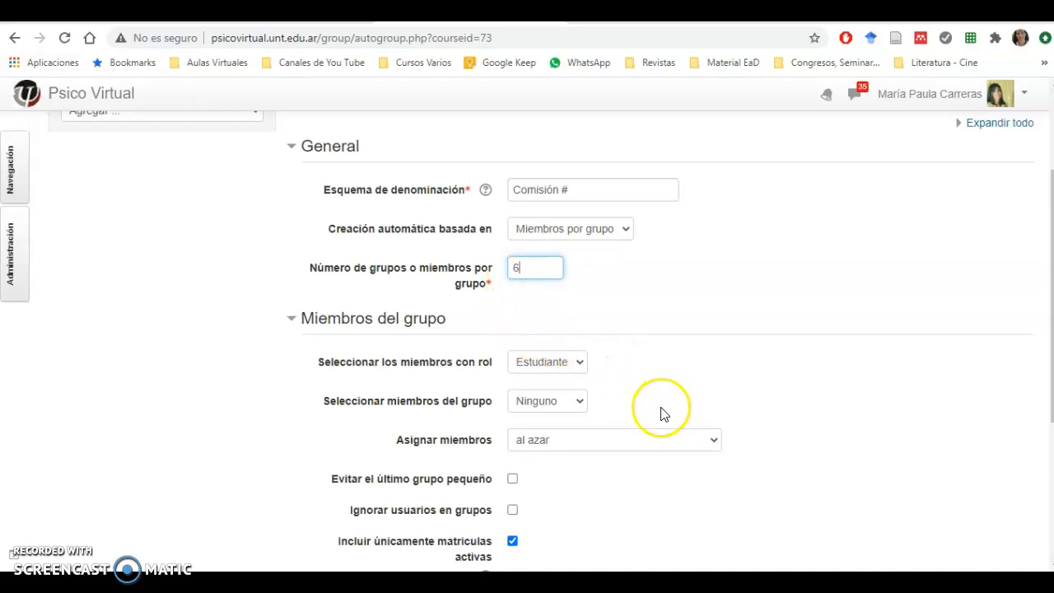
Step: Select the members with the role "Estudiante" and choose "Ninguno" as the group to take members from
left_click(565, 372)
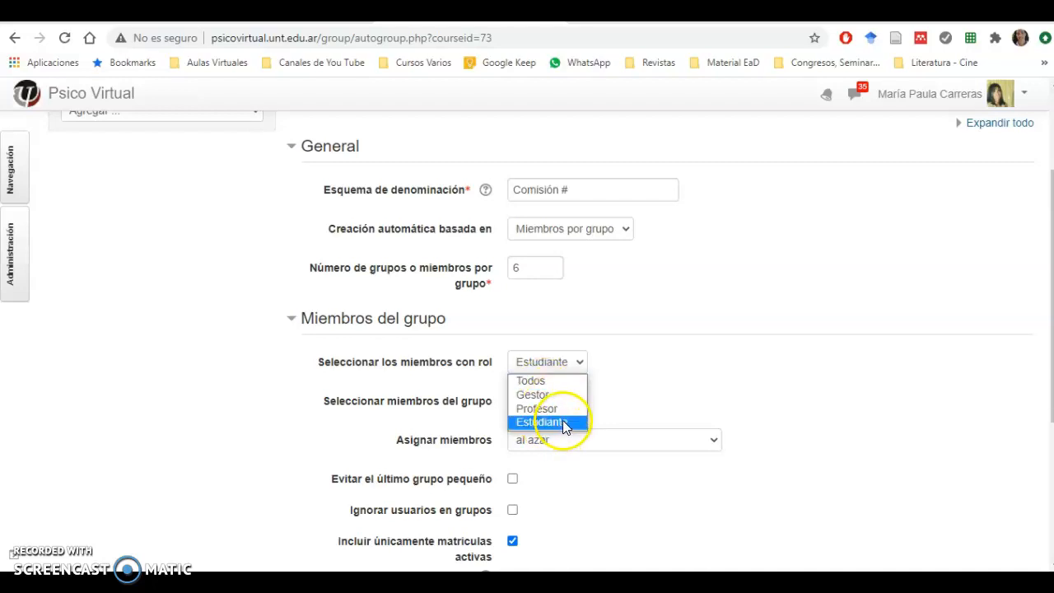
left_click(565, 422)
left_click_drag(1051, 282, 1048, 343)
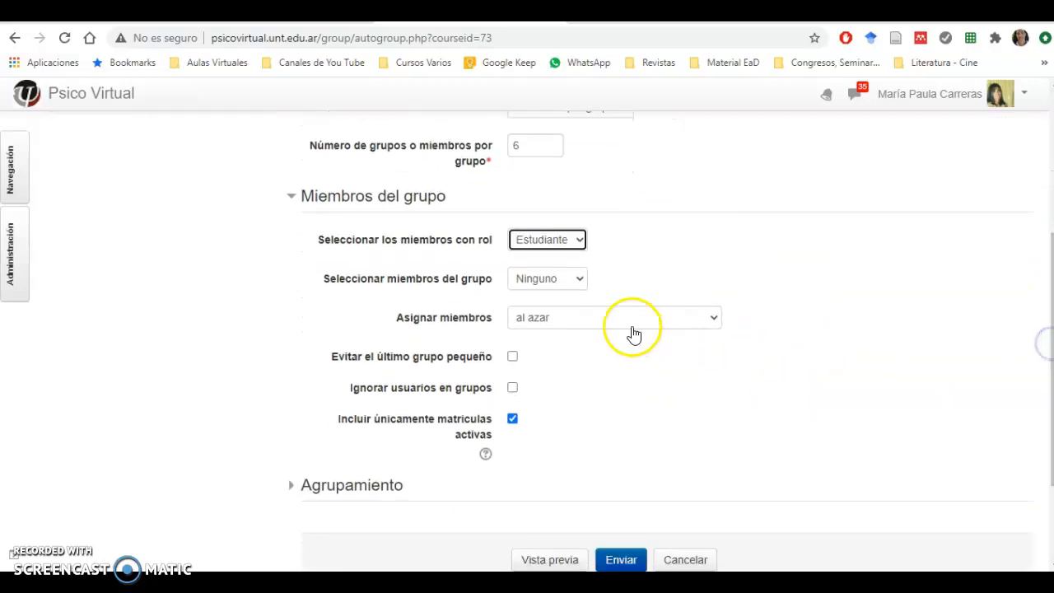
left_click(565, 284)
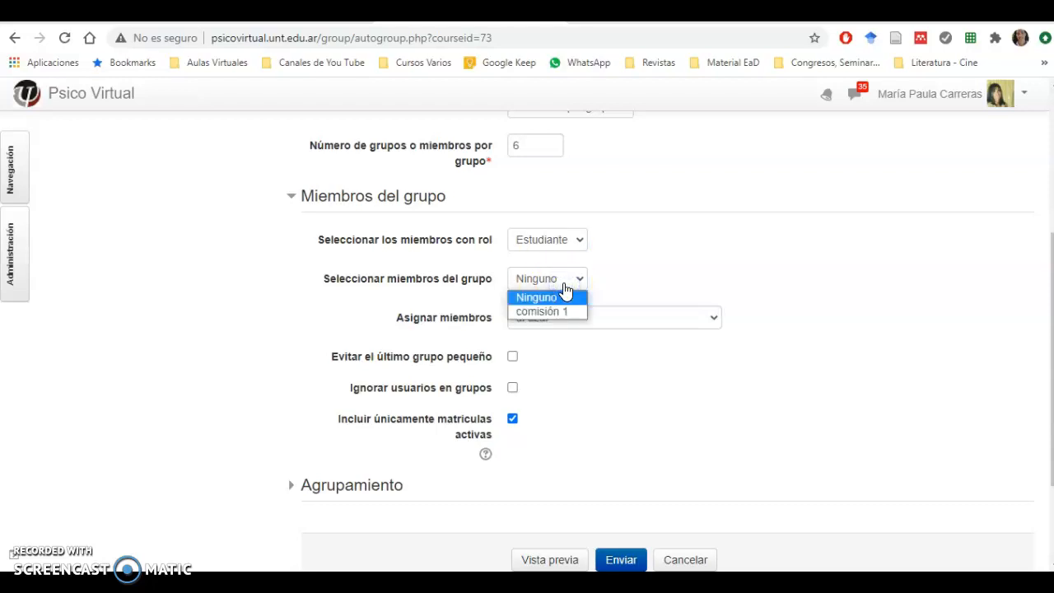
left_click(565, 283)
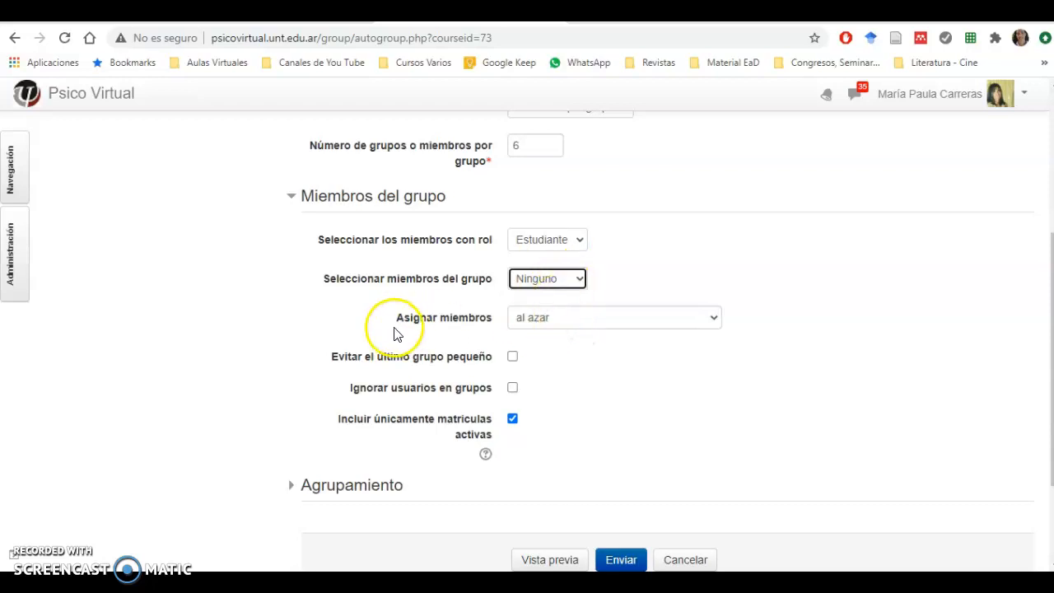
Step: Examine the available methods for assigning members to the automatic groups, such as random or alphabetical allocation
left_click(590, 325)
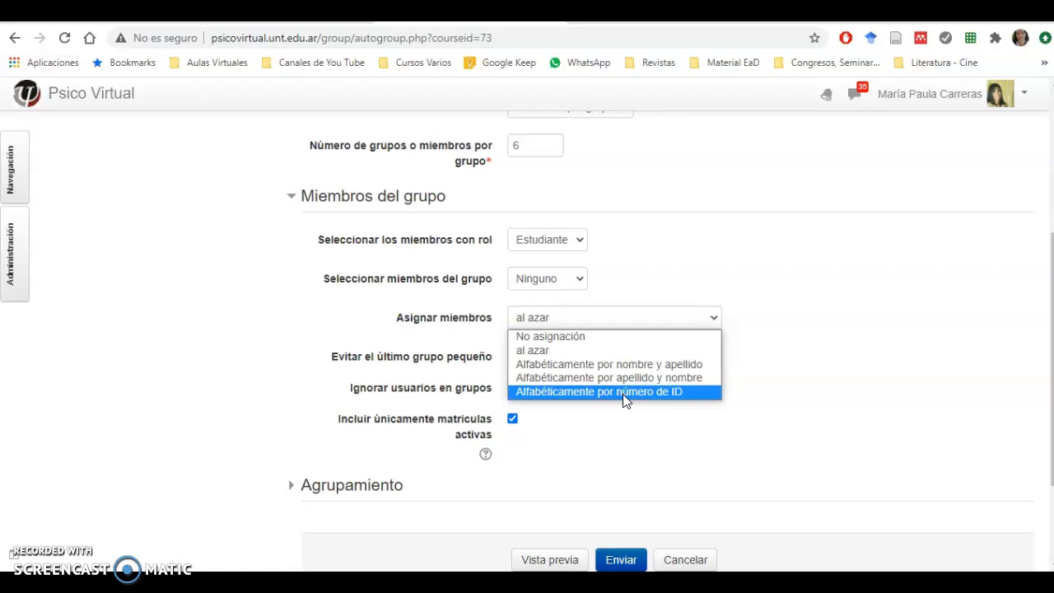
left_click(606, 449)
left_click_drag(1050, 331, 1041, 405)
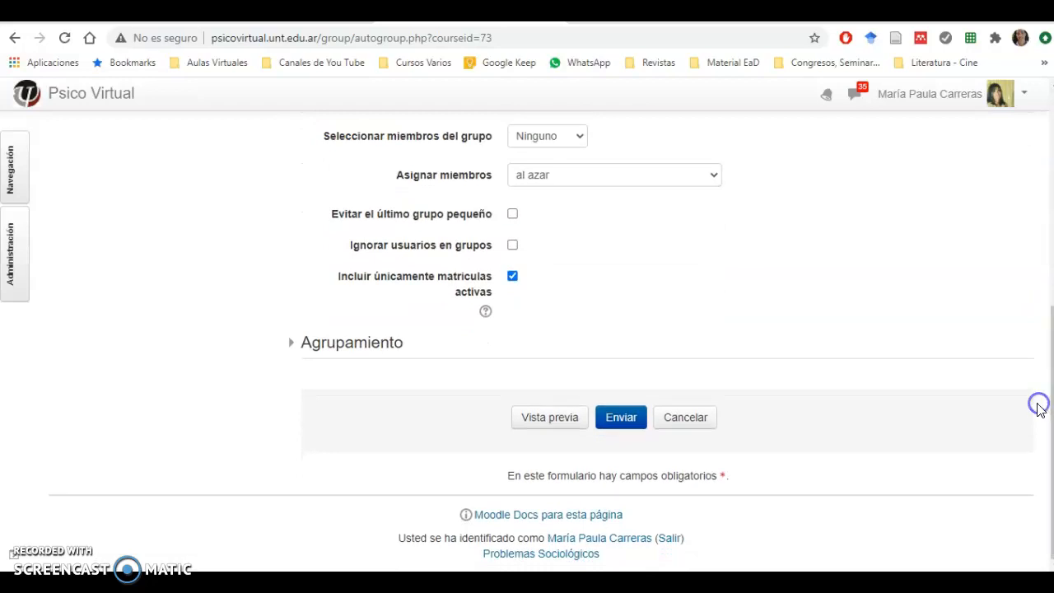
left_click(553, 418)
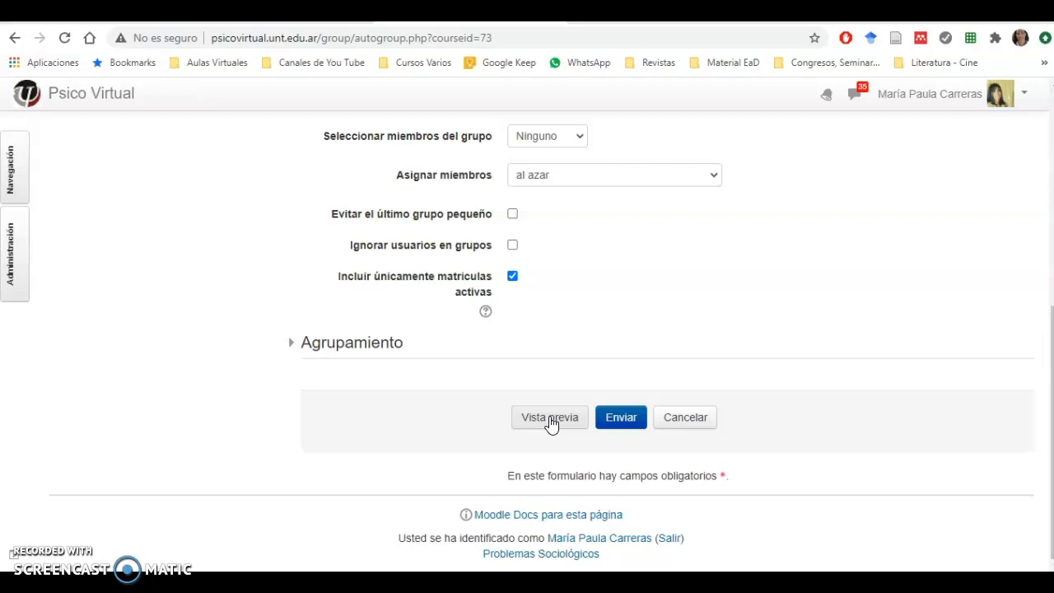
left_click(536, 423)
left_click(614, 426)
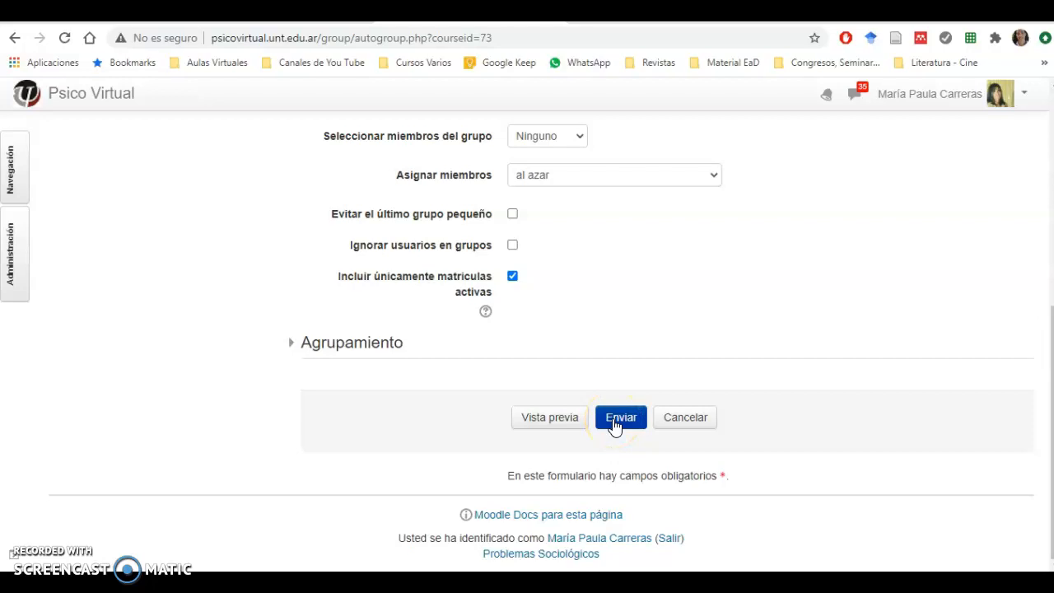
left_click(605, 415)
left_click(512, 215)
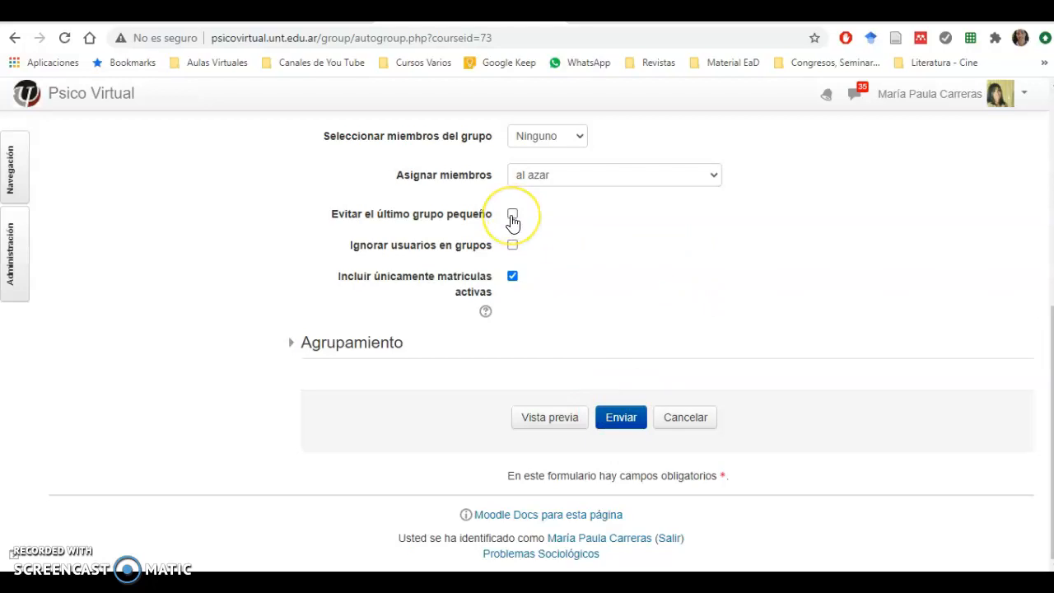
left_click(512, 215)
left_click(512, 216)
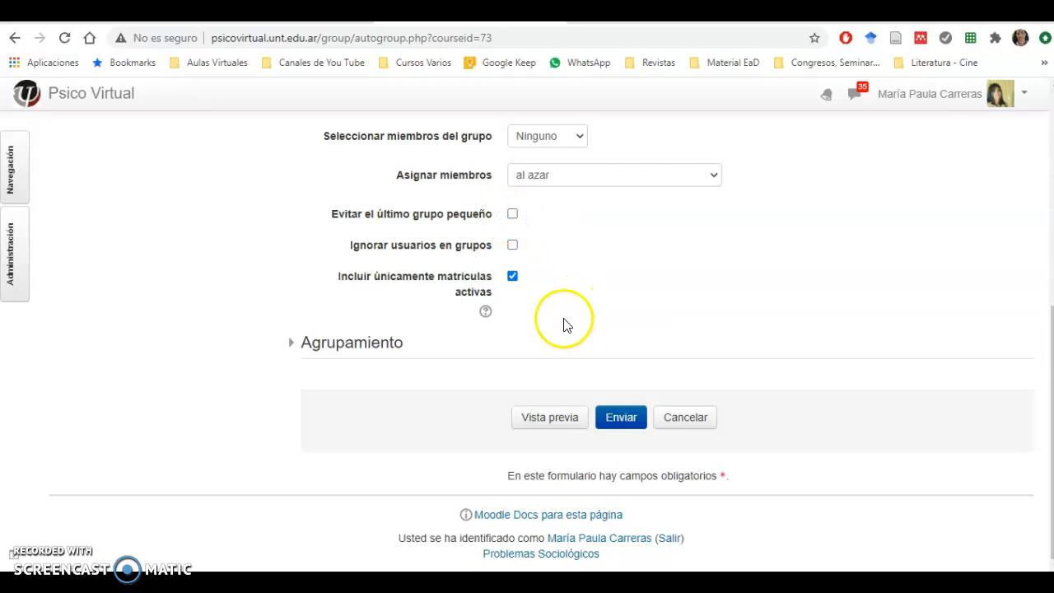